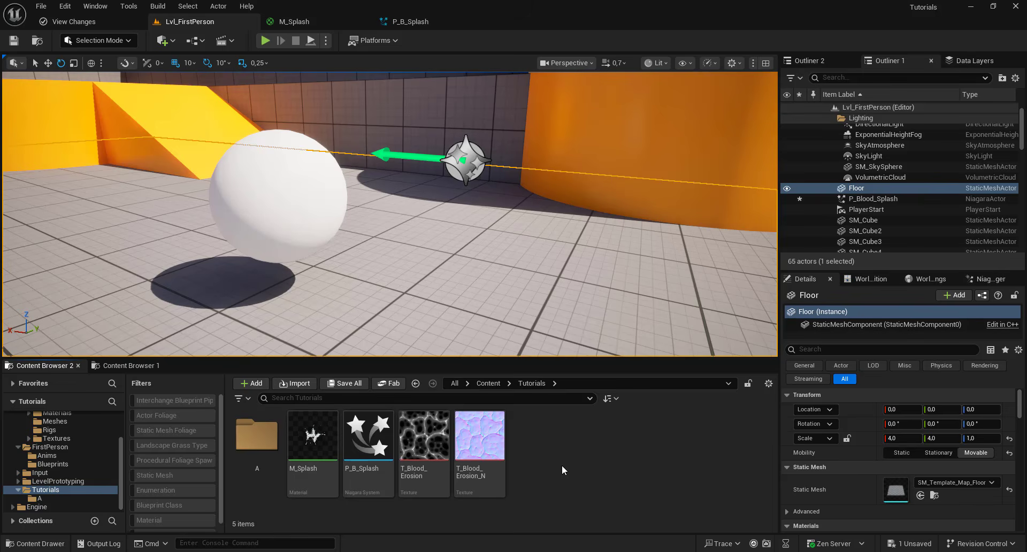
- Create a new material in the Tutorials folder named M_Splash_Decal
right_click(562, 467)
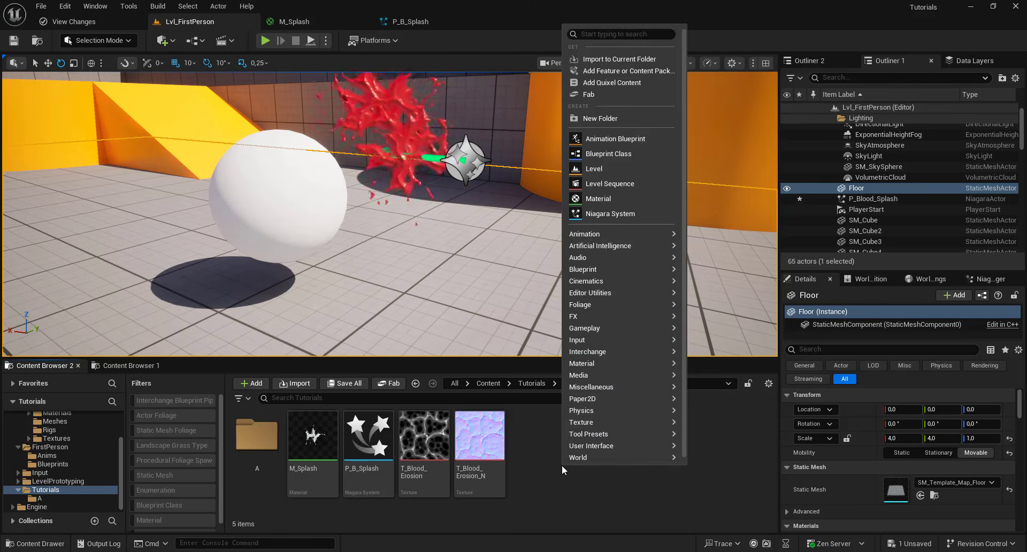
left_click(606, 202)
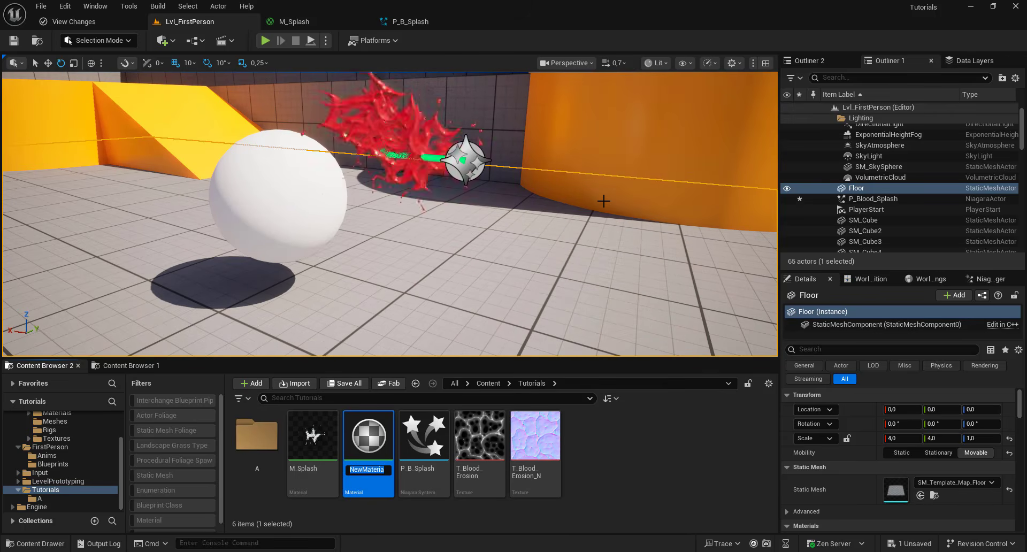
type("M_Splash")
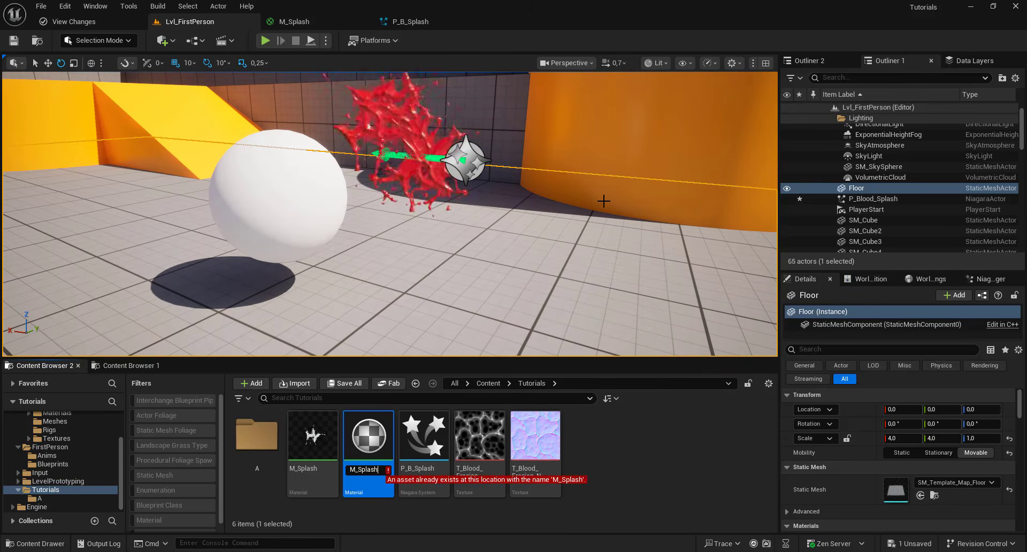
type("_Decal")
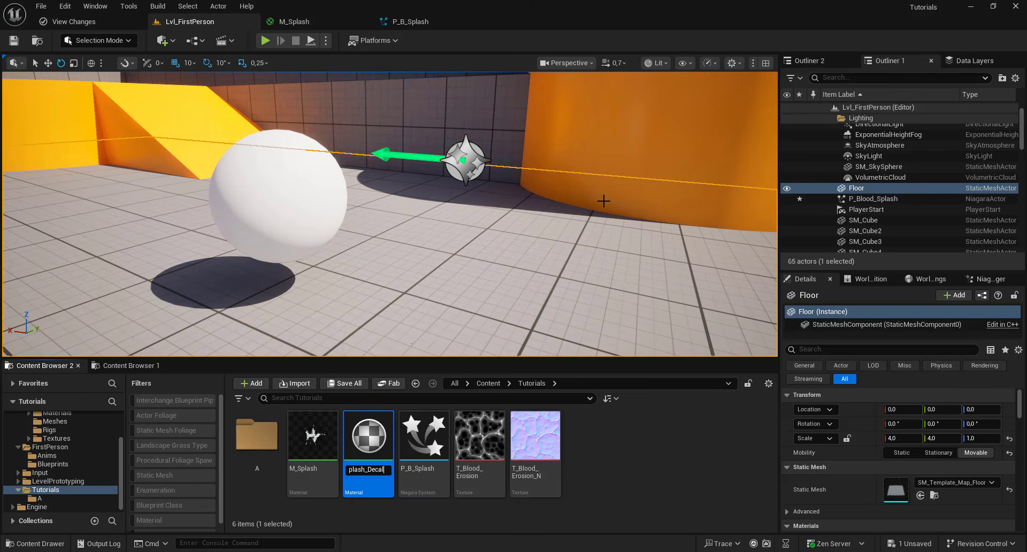
key("Return")
- Open M_Splash_Decal and set its material domain to Deferred Decal and blend mode to Translucent
double_click(383, 439)
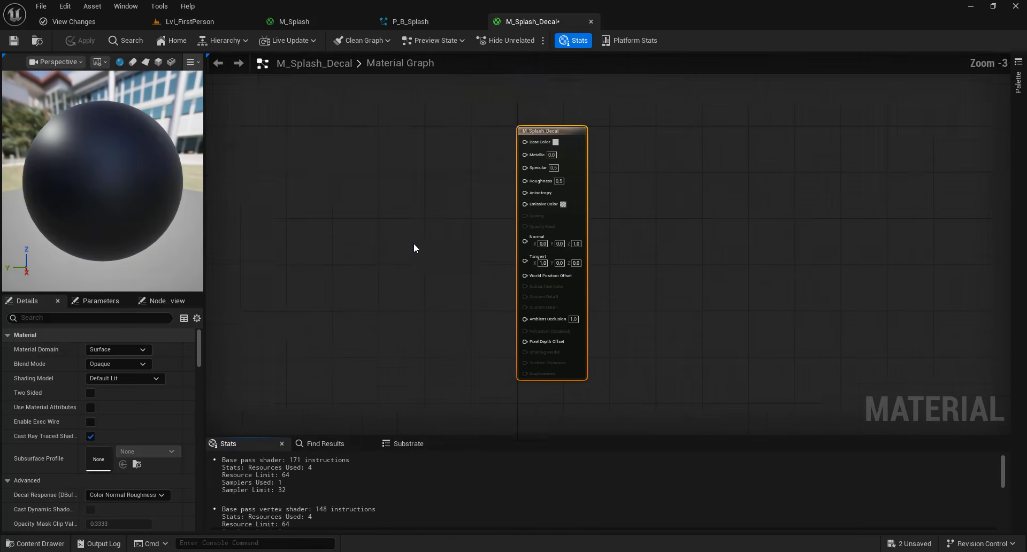
left_click(121, 348)
left_click(113, 369)
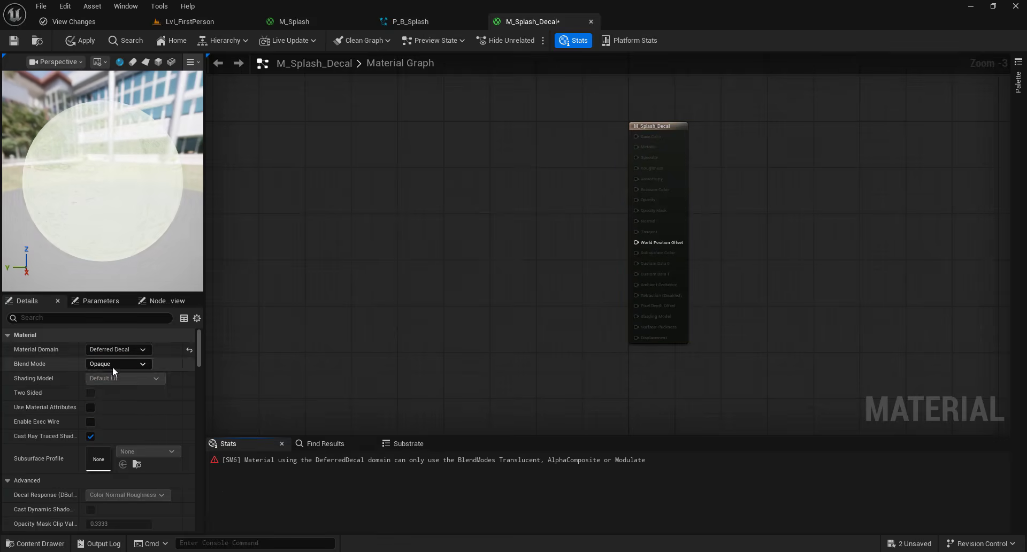
left_click(112, 366)
left_click(112, 389)
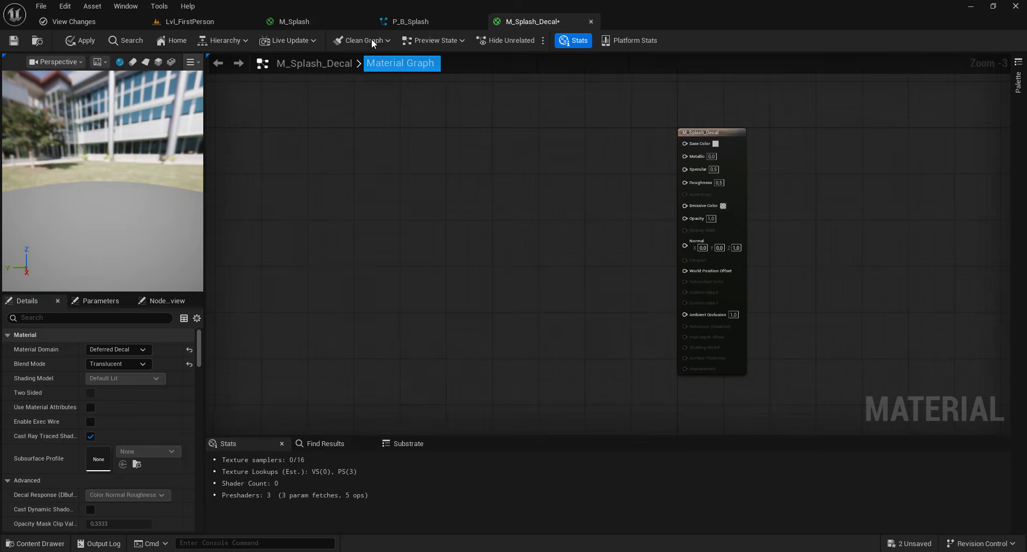
- Copy the node graph from M_Splash and paste it into M_Splash_Decal
left_click(304, 21)
scroll(425, 130, "down", 3)
left_click_drag(285, 78, 720, 251)
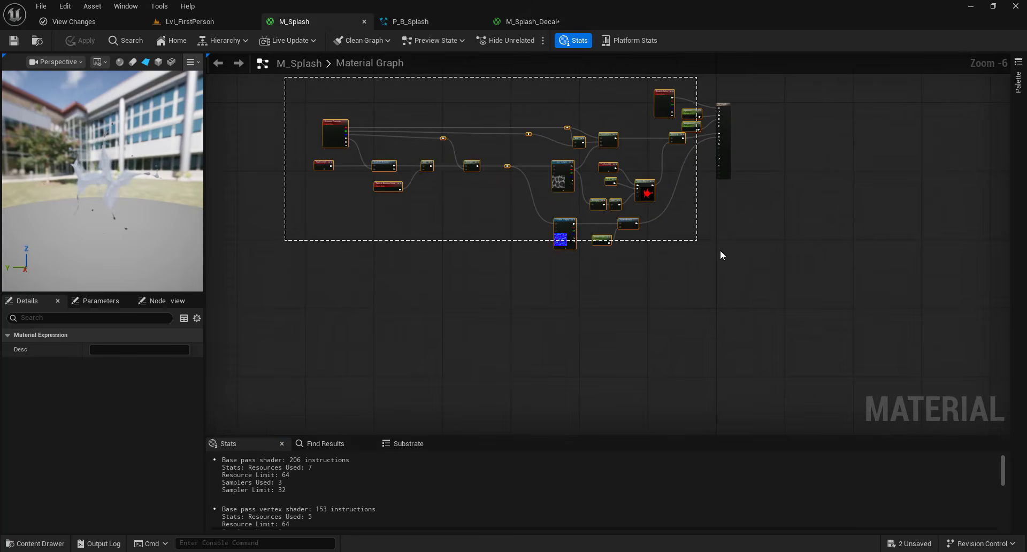
left_click(530, 21)
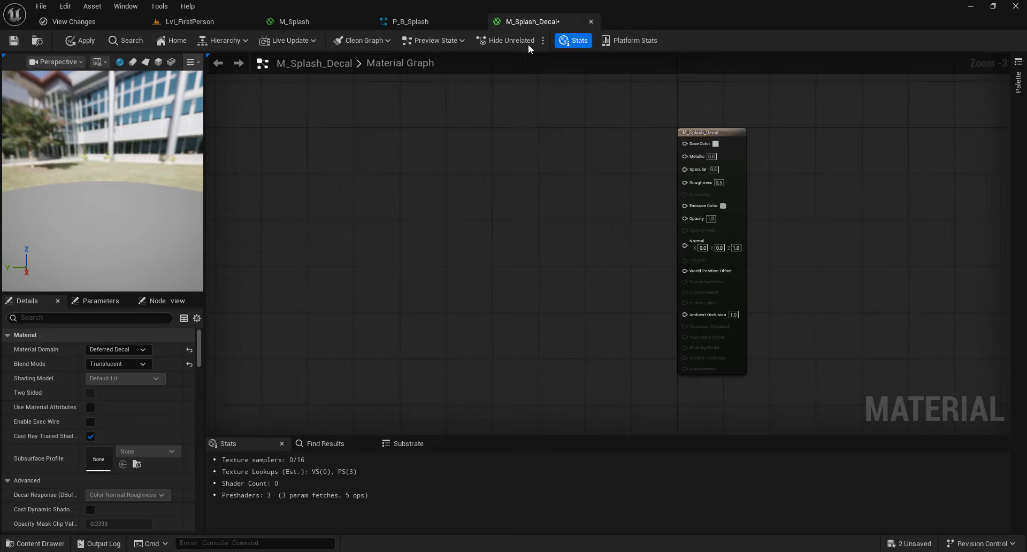
key("ctrl+v")
- Arrange the pasted nodes and delete the Particle Color node
left_click_drag(659, 119, 502, 210)
right_click_drag(749, 127, 605, 150)
scroll(606, 150, "up", 1)
left_click(596, 144)
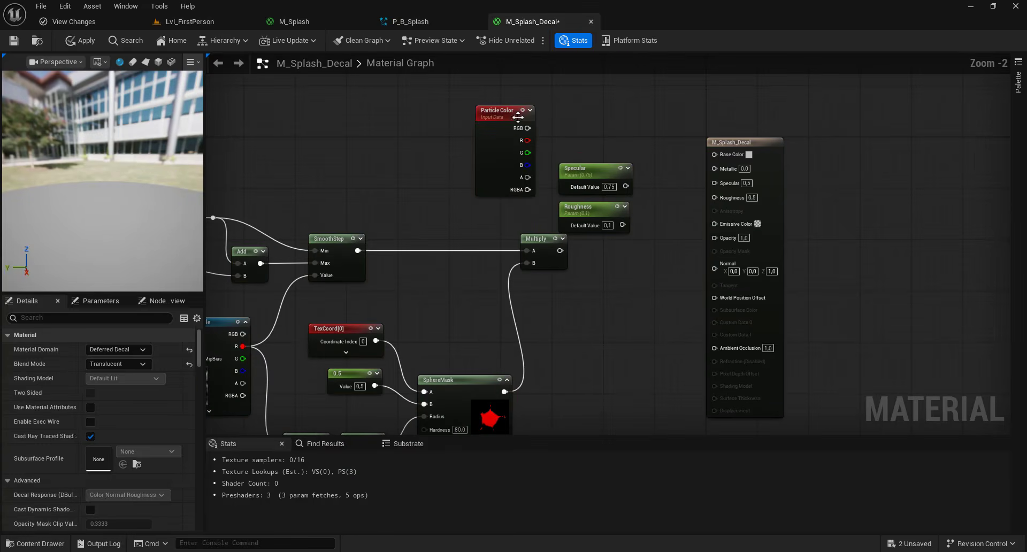
left_click(495, 114)
key("Delete")
- Add a Constant3Vector node above the Specular parameter
right_click(561, 101)
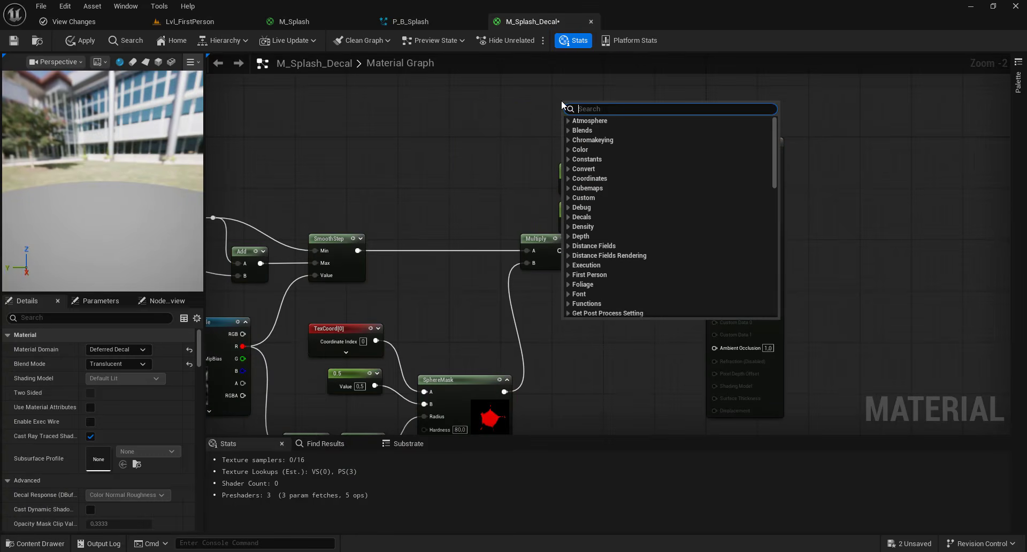
type("vec")
scroll(613, 170, "up", 7)
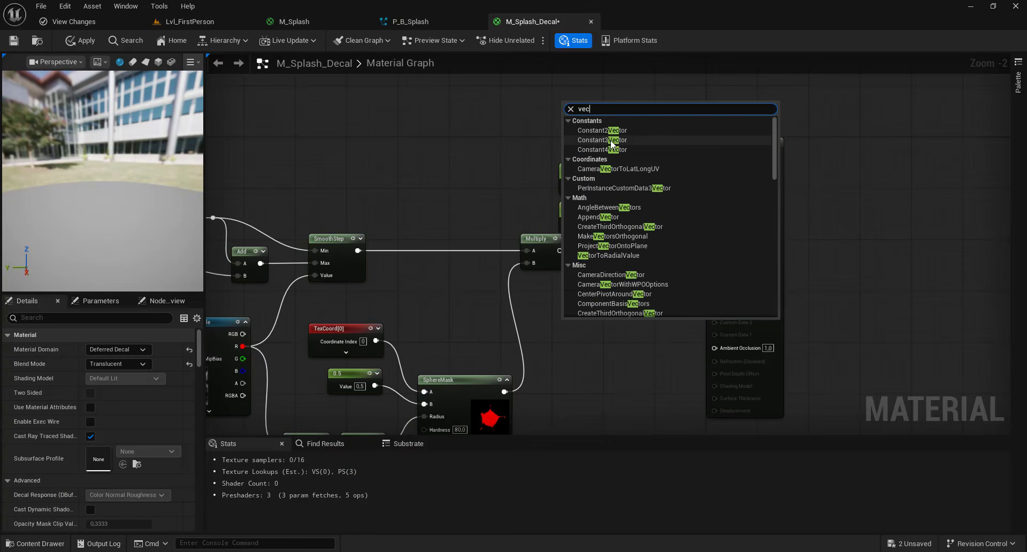
left_click(611, 140)
left_click_drag(600, 99, 586, 81)
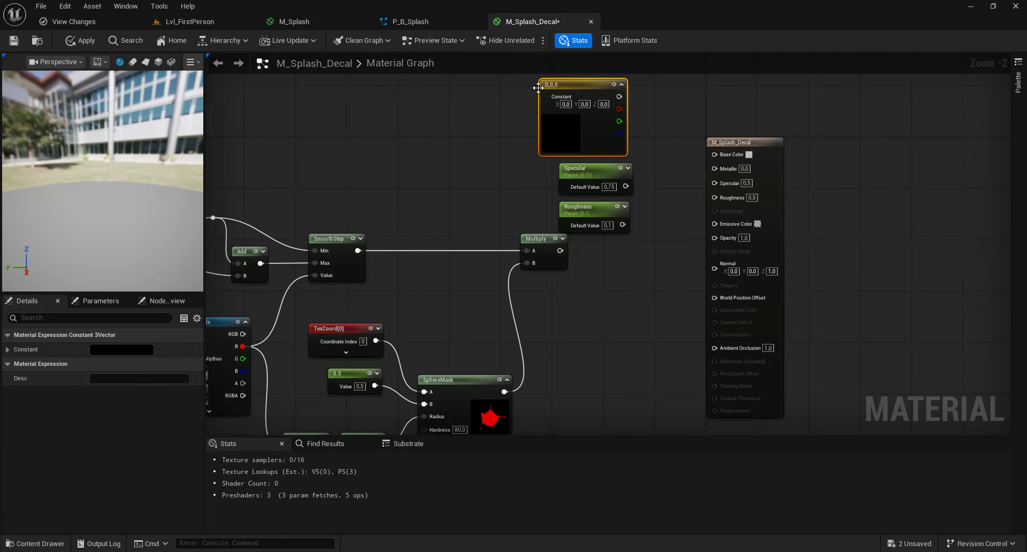
- Check the Initialize Particle color settings in the P_B_Splash system
left_click(310, 24)
left_click(412, 27)
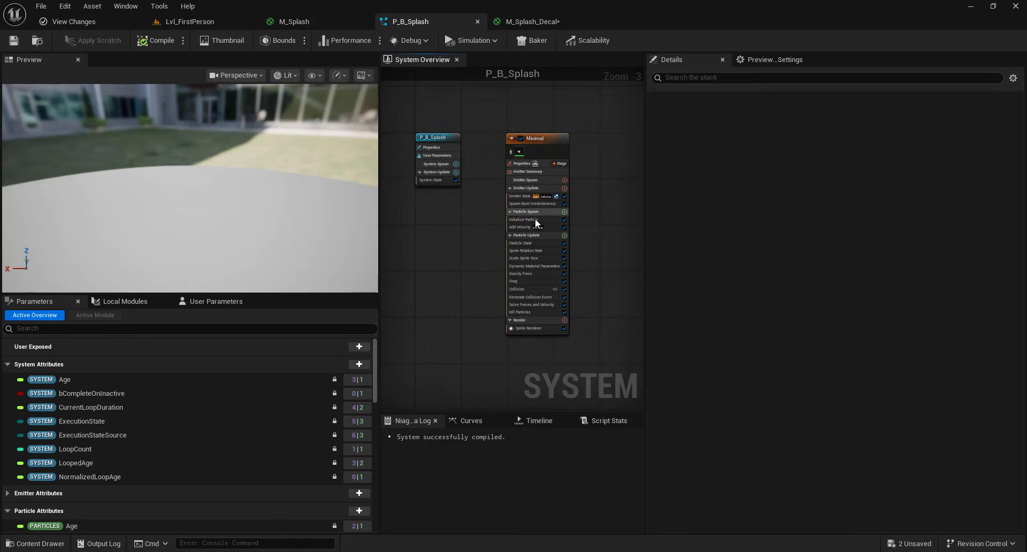
left_click(534, 219)
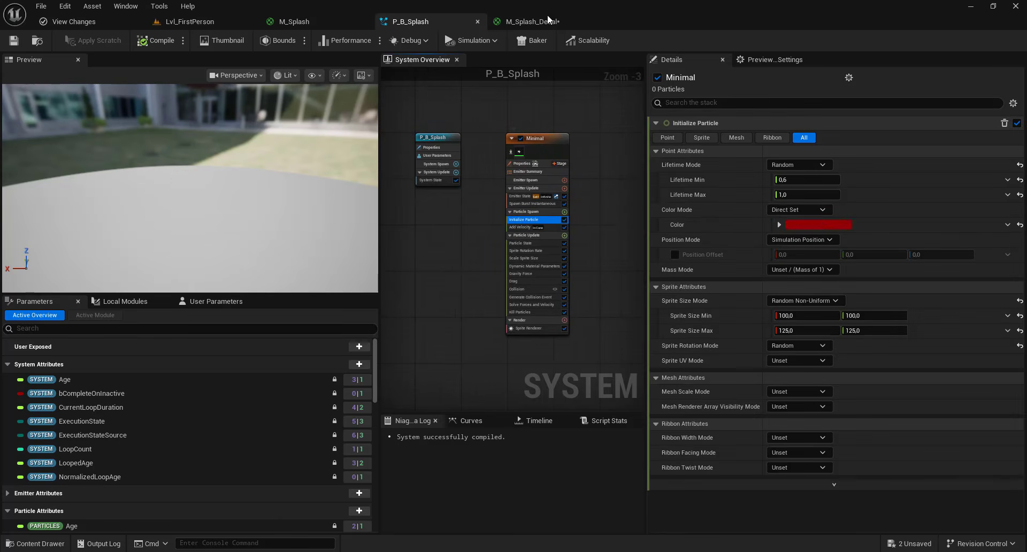
left_click(538, 22)
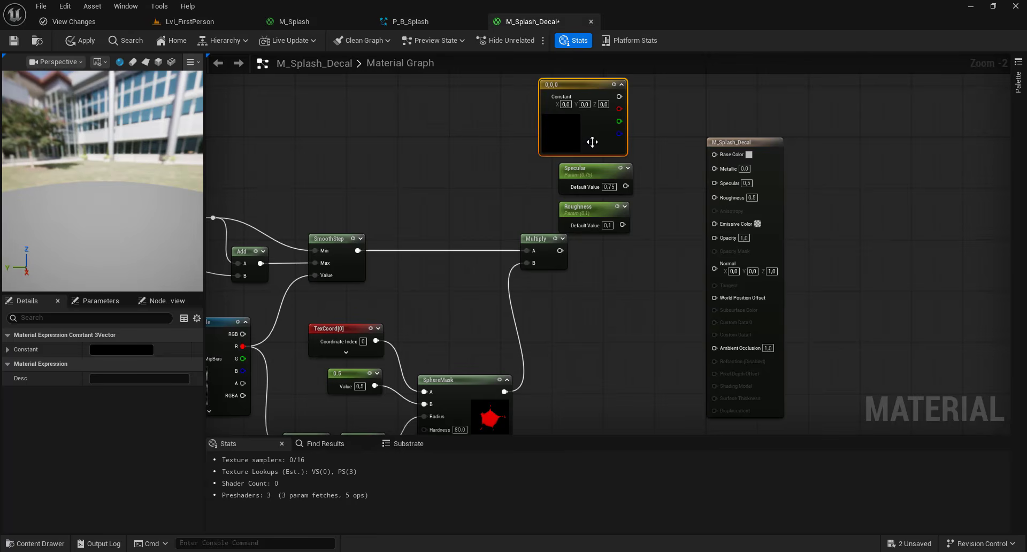
- Set the Constant3Vector color to dark red (0.276, 0, 0.001324)
left_click(130, 350)
left_click(178, 461)
left_click(627, 292)
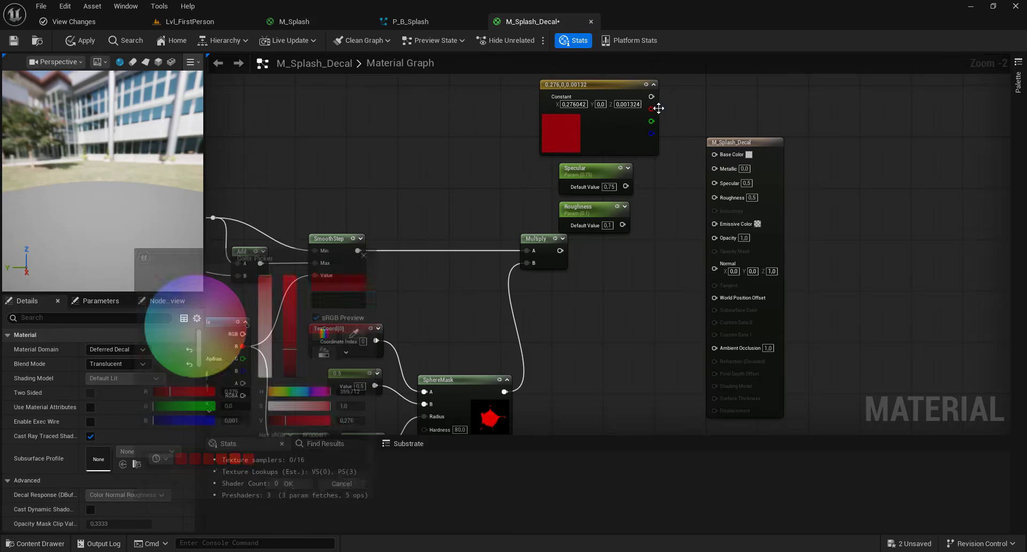
- Connect the red constant to Base Color and the Specular and Roughness parameters to their material inputs
left_click_drag(651, 97, 714, 155)
left_click_drag(626, 186, 715, 180)
left_click_drag(622, 225, 714, 194)
right_click_drag(629, 260, 646, 202)
mouse_move(576, 193)
left_mouse_down()
mouse_move(731, 174)
mouse_move(576, 189)
mouse_move(592, 190)
left_mouse_up()
- Rearrange the graph and delete an unused reroute node
scroll(592, 190, "down", 1)
right_click_drag(592, 190, 677, 85)
left_click_drag(539, 318, 803, 89)
right_click_drag(415, 164, 638, 232)
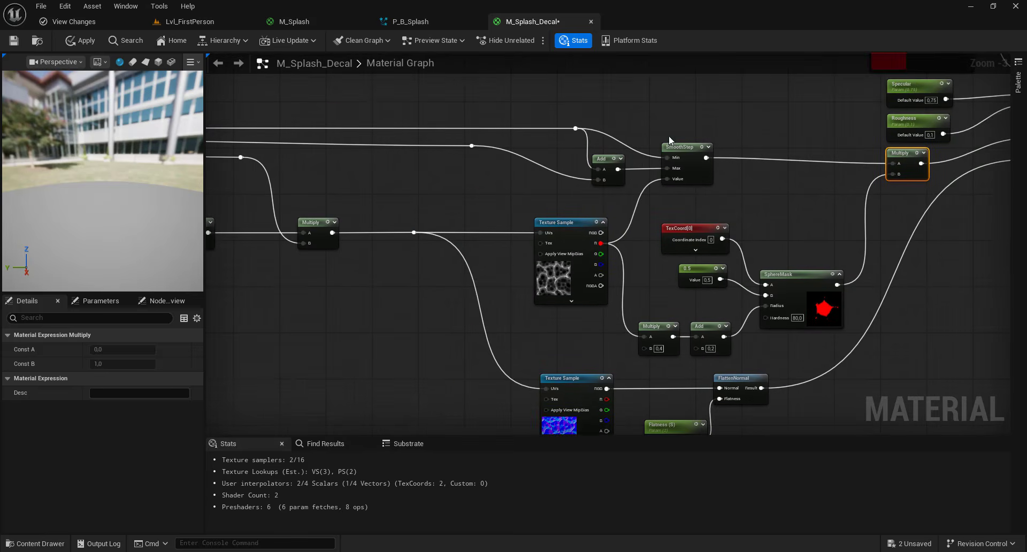
right_click_drag(550, 134, 766, 160)
left_click(795, 157)
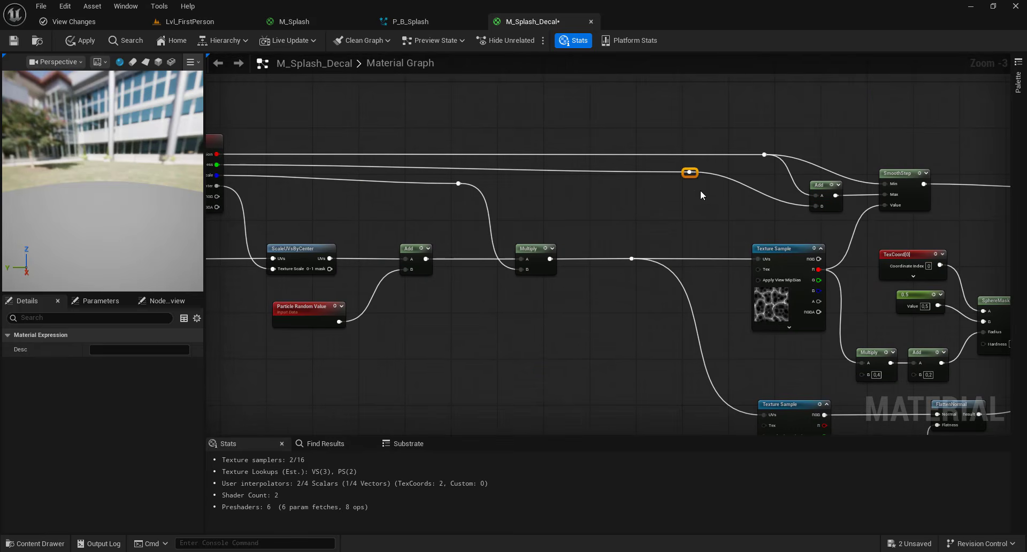
key("Delete")
- Delete the Dynamic Parameter node, a reroute node and the ScaleUVsByCenter node
scroll(701, 194, "up", 1)
right_click_drag(467, 185, 667, 176)
scroll(667, 176, "down", 1)
left_click(332, 134)
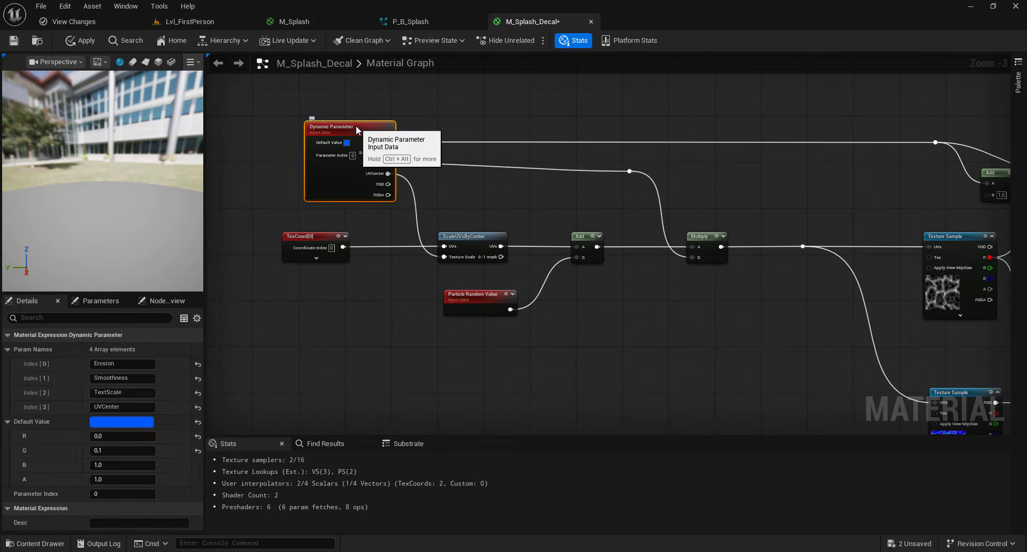
key("Delete")
left_click(629, 171)
key("Delete")
left_click(463, 236)
key("Delete")
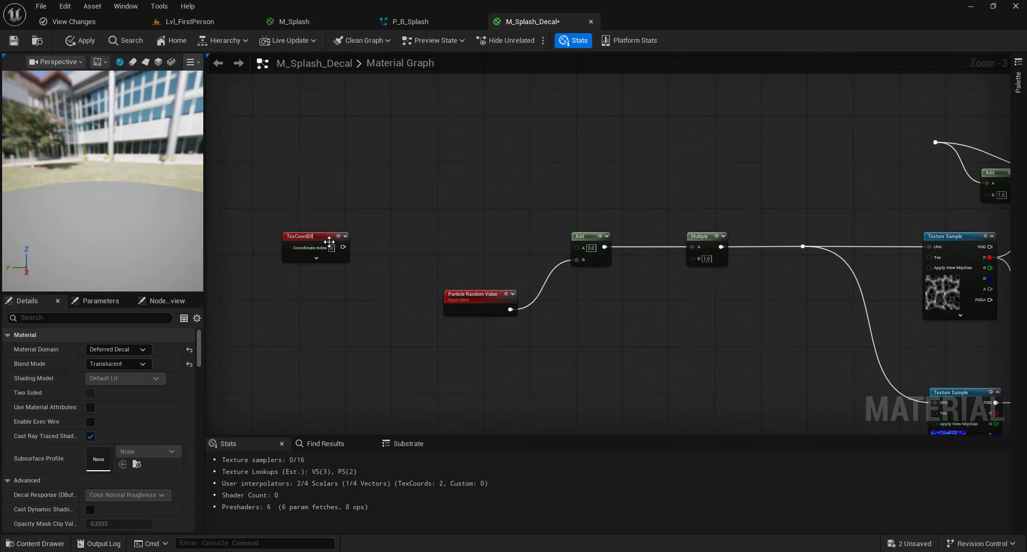
- Add a CustomRotator node fed by the TexCoord output
left_click_drag(343, 246, 415, 243)
type("customrot")
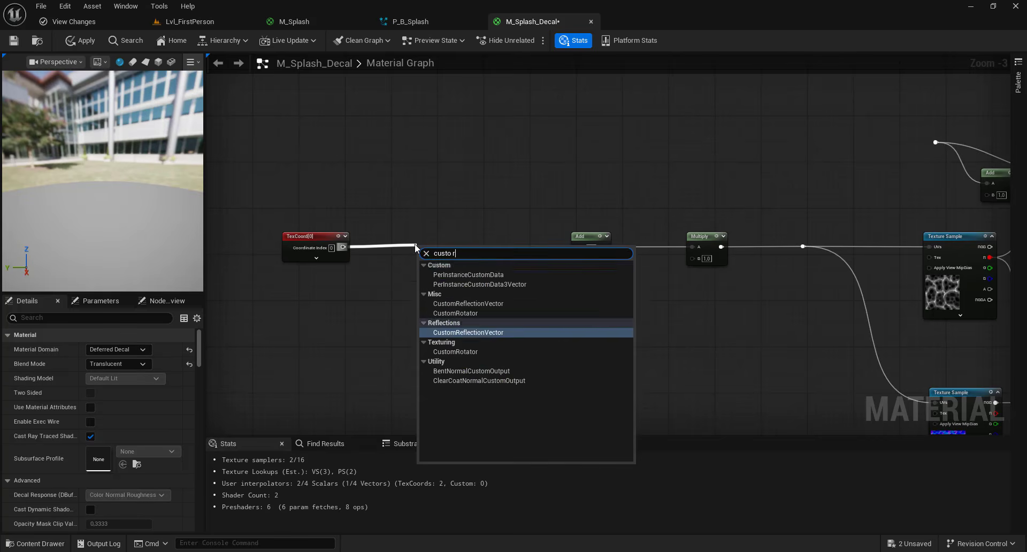
left_click(419, 276)
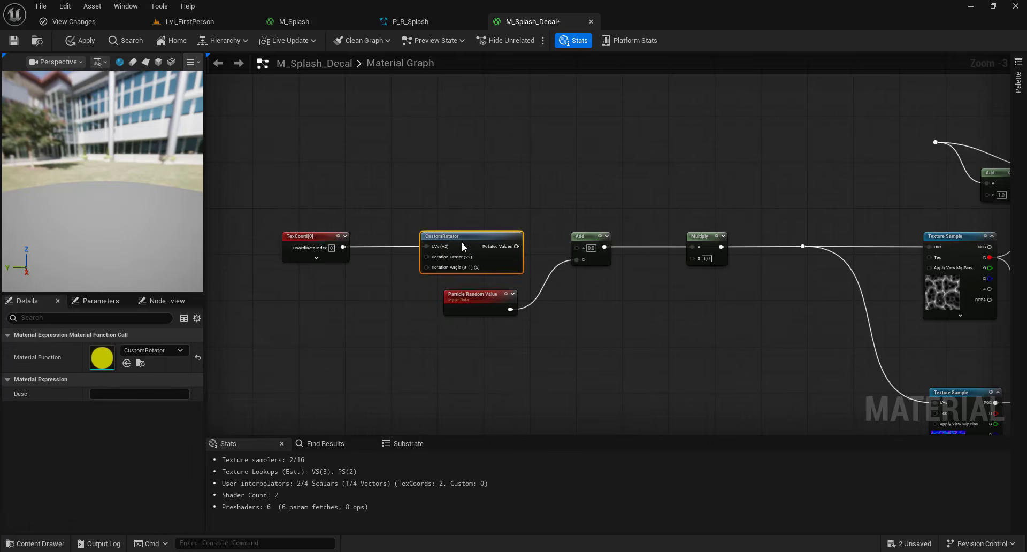
- Add a constant of 0.5 as the CustomRotator's rotation center
left_click_drag(461, 242, 376, 288)
type("const")
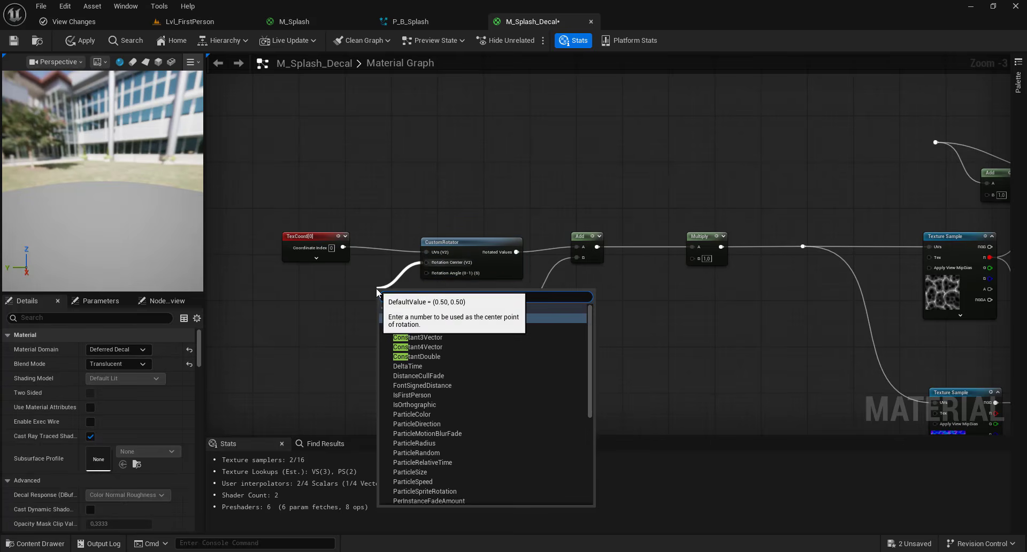
left_click(425, 320)
type("0,5")
key("Return")
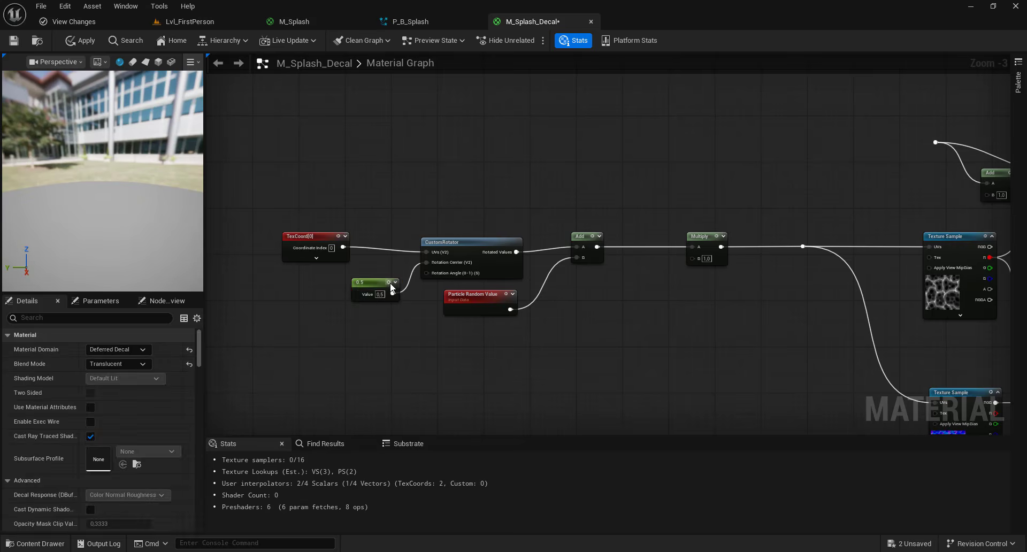
left_click_drag(368, 281, 316, 275)
- Add a DecalColor node and place it above the TexCoord chain
left_click(482, 205)
left_click(467, 240)
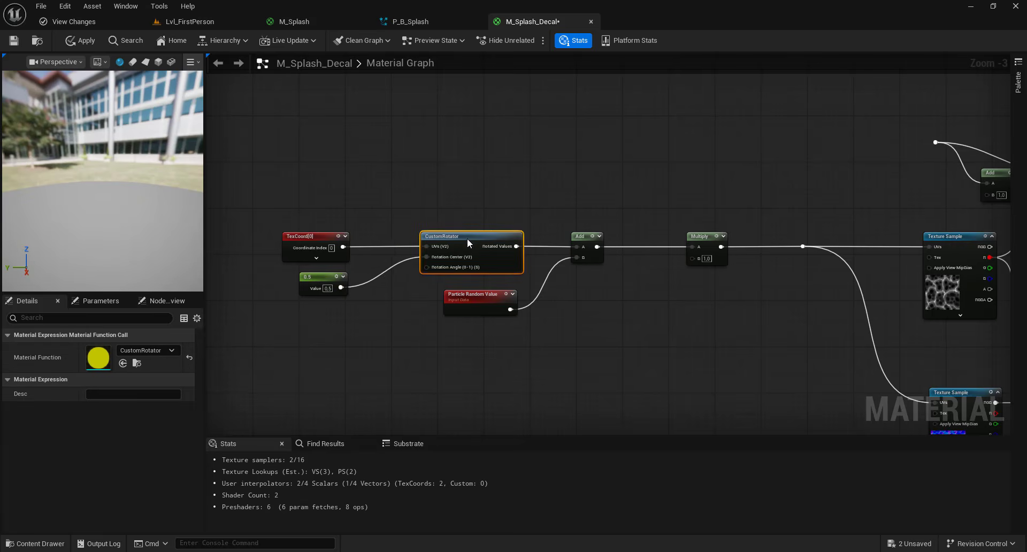
right_click_drag(429, 189, 523, 264)
right_click(455, 222)
type("decal color")
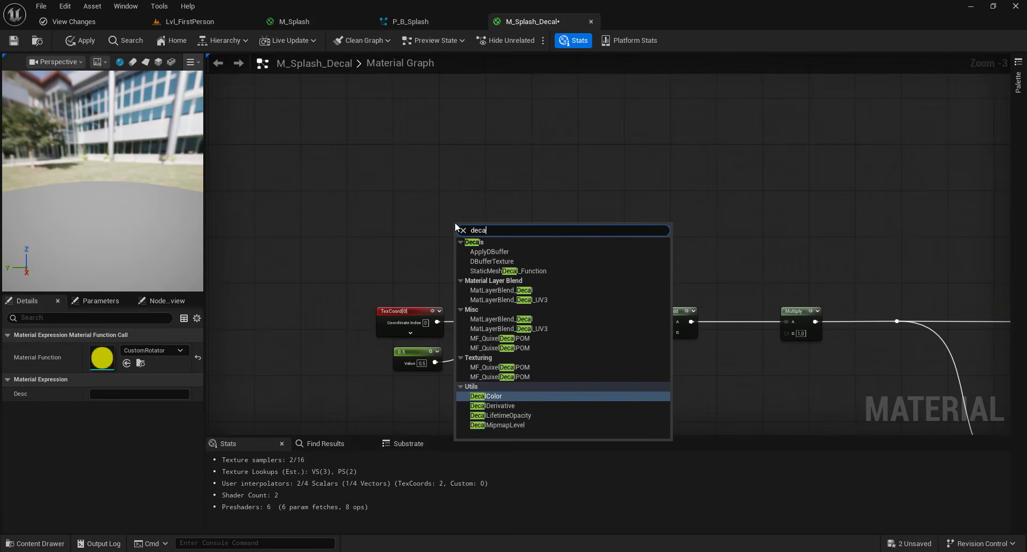
left_click(474, 251)
left_click_drag(476, 228, 464, 187)
right_click_drag(577, 224, 443, 205)
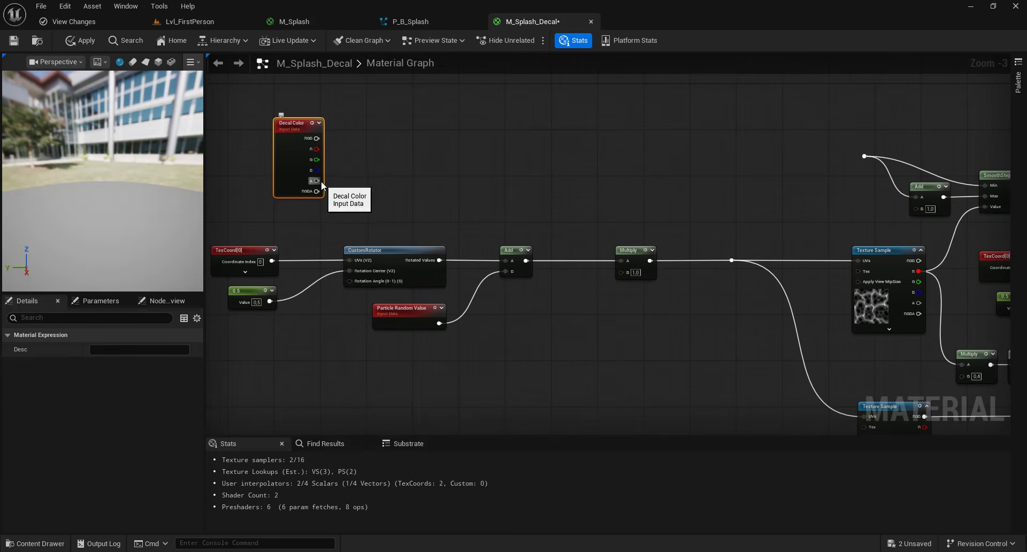
- Connect the Decal Color alpha to the SmoothStep chain and delete the Particle Random Value node
left_click_drag(321, 182, 864, 157)
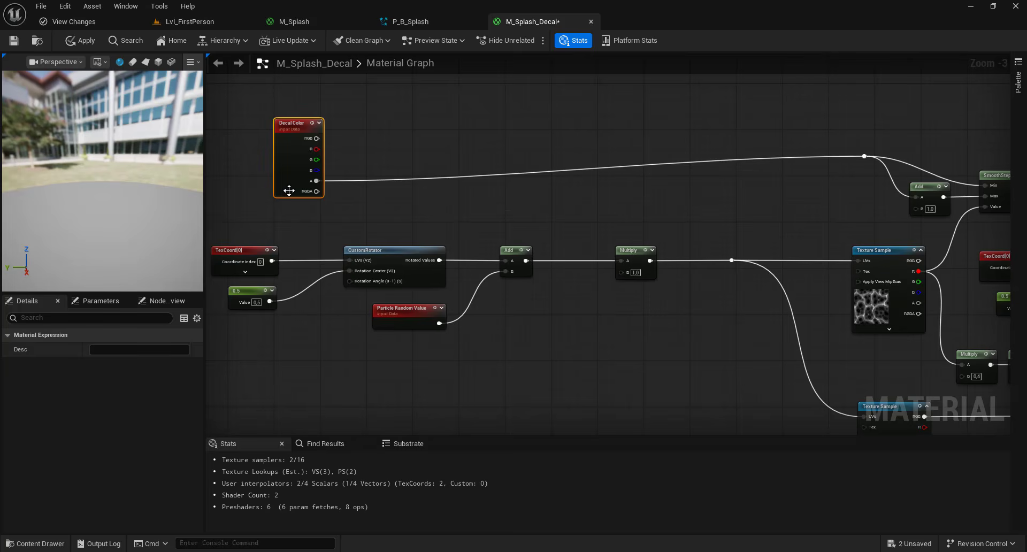
left_click_drag(288, 190, 236, 165)
right_click_drag(237, 165, 397, 173)
left_click_drag(514, 313, 583, 341)
key("Delete")
- Route the Decal Color blue channel through a reroute into the Multiply node
scroll(428, 161, "down", 1)
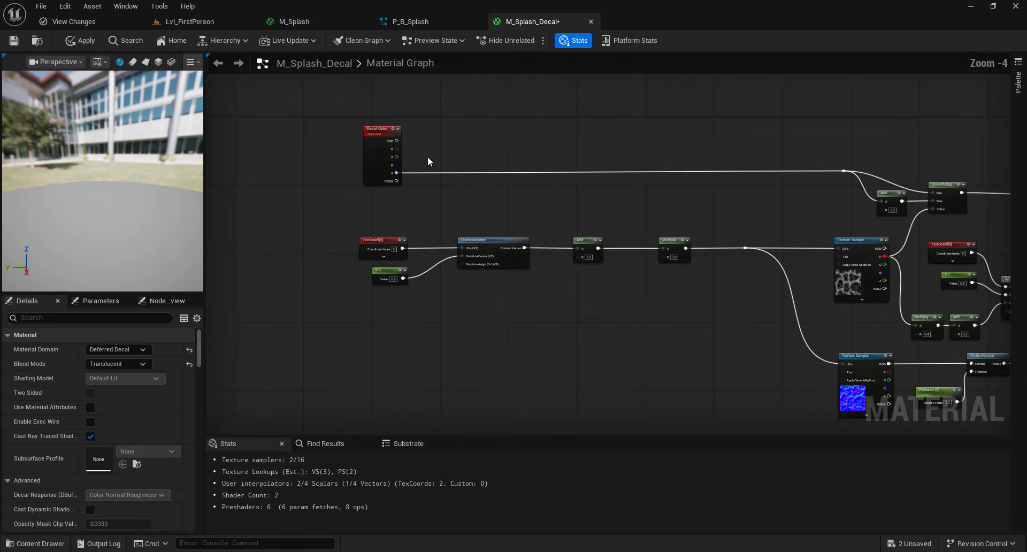
right_click_drag(433, 168, 422, 162)
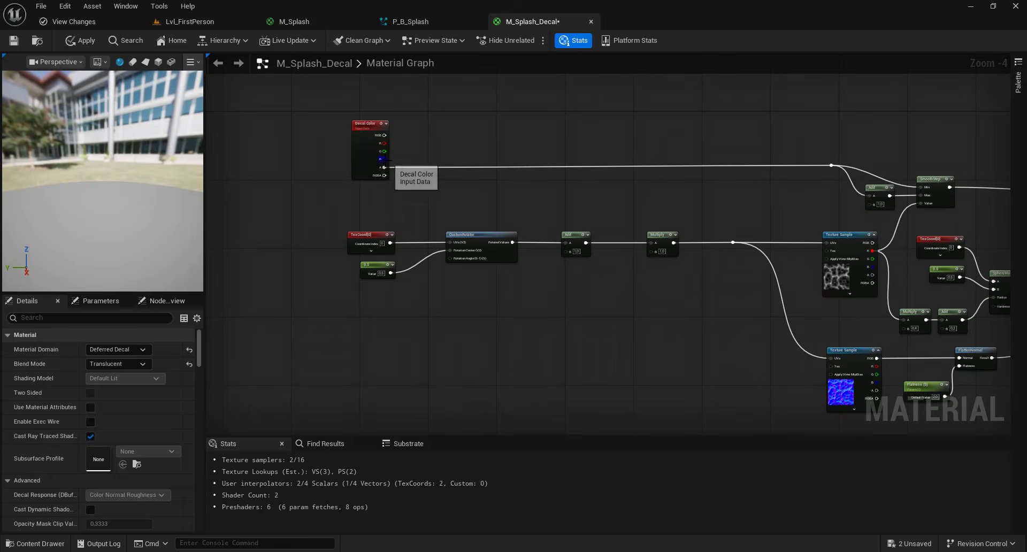
left_click_drag(384, 159, 534, 175)
left_click_drag(654, 249, 619, 200)
double_click(632, 250)
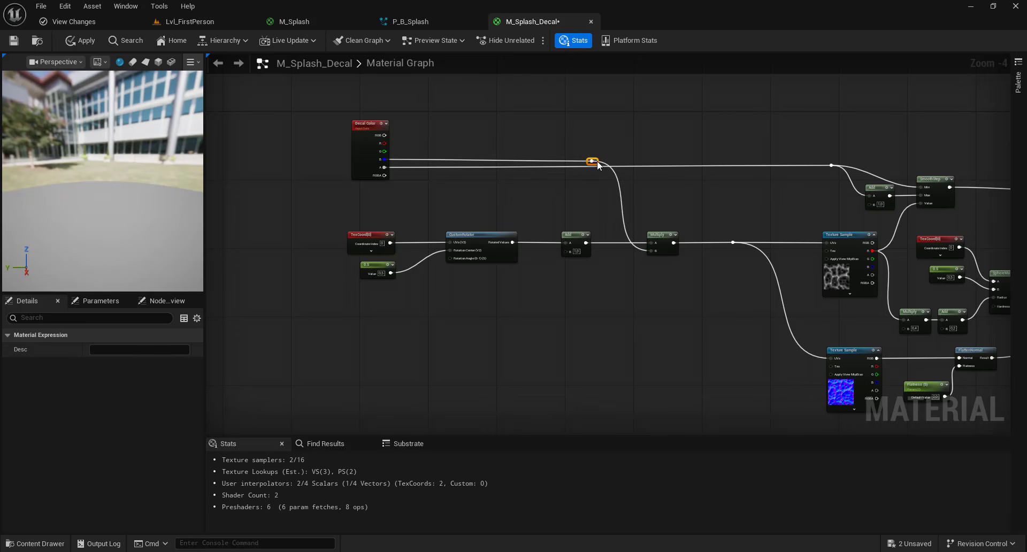
- Wire the green channel into the Add node and the red channel into the CustomRotator's rotation angle
left_click_drag(384, 152, 565, 251)
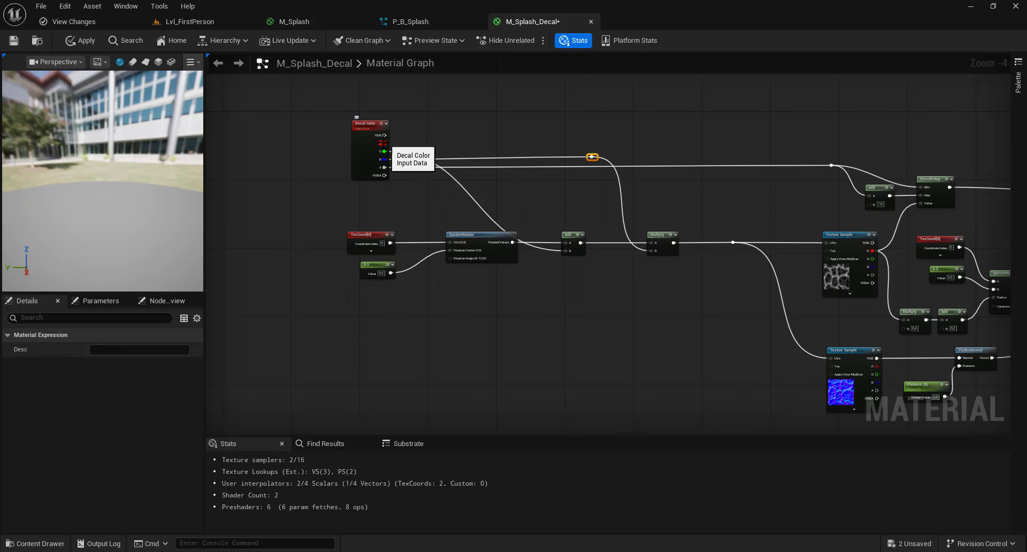
left_click_drag(384, 143, 450, 259)
right_click_drag(544, 294, 220, 322)
right_click_drag(286, 269, 548, 217)
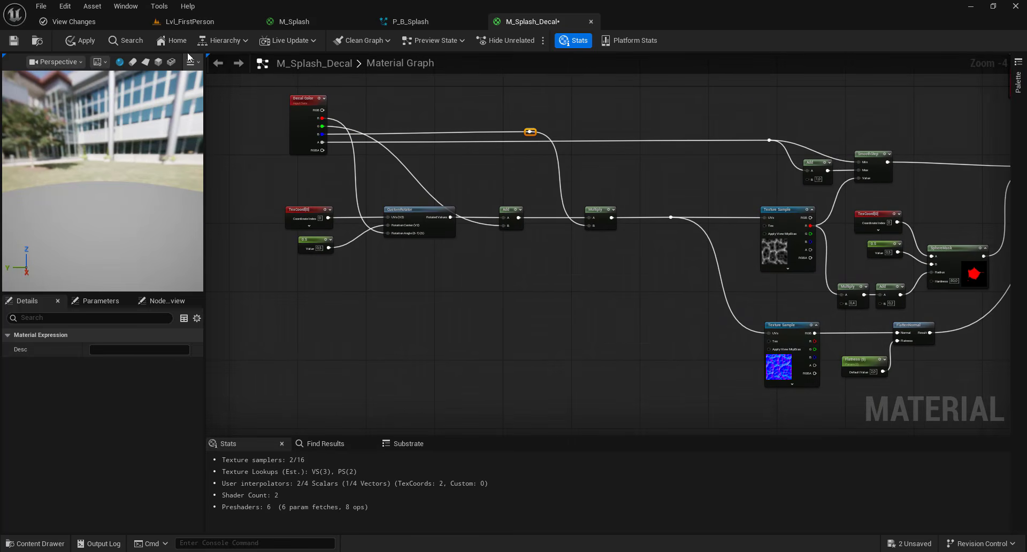
- Apply the material changes and return to the level editor
left_click(79, 40)
left_click(190, 21)
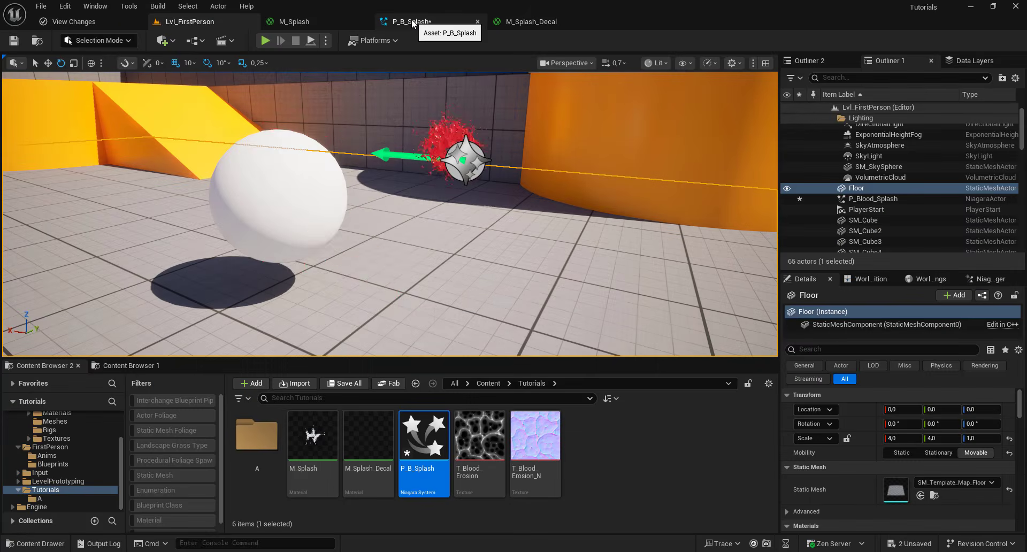
- Open the P_B_Splash system and add a new Minimal emitter to it
left_click(412, 21)
scroll(529, 181, "down", 3)
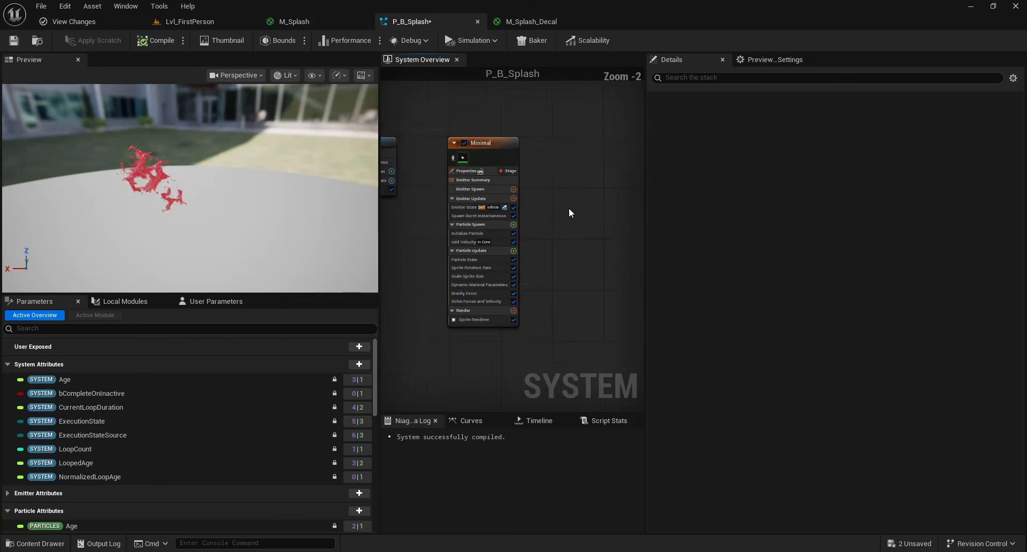
right_click(517, 134)
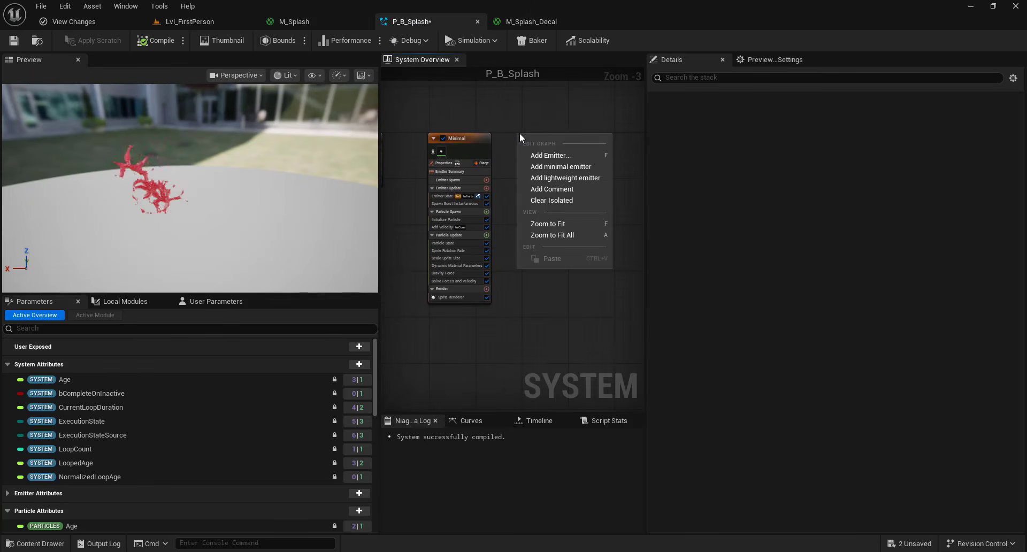
left_click(543, 155)
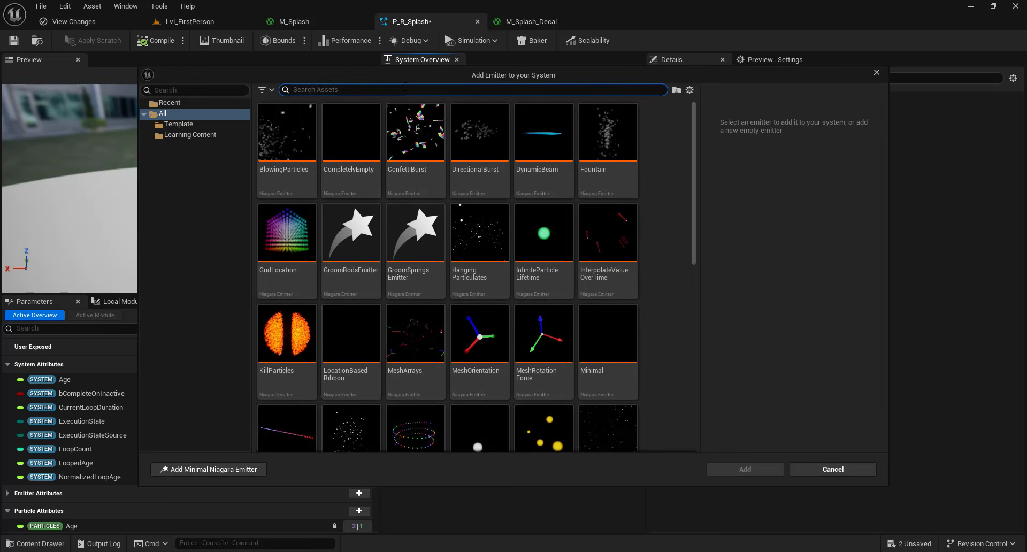
type("min")
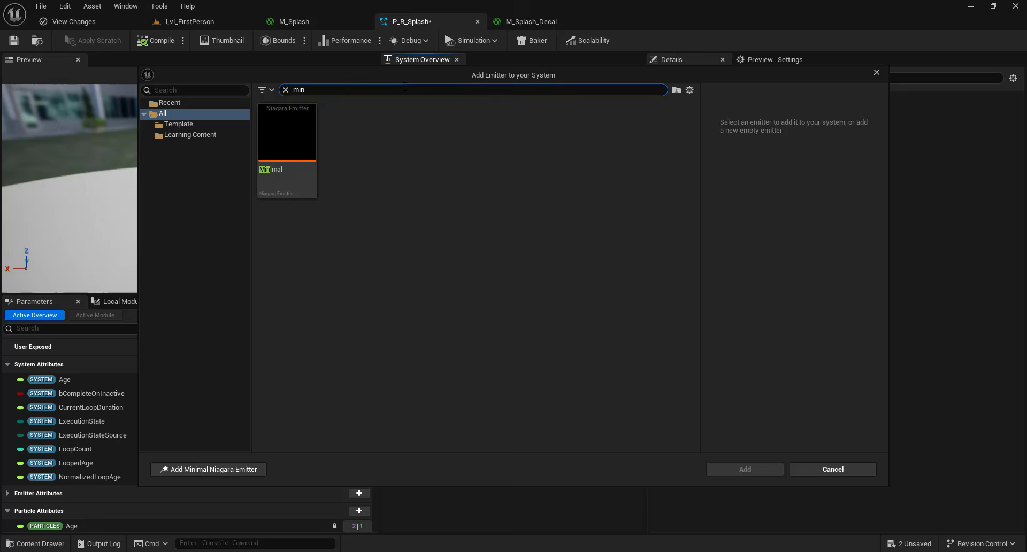
double_click(297, 121)
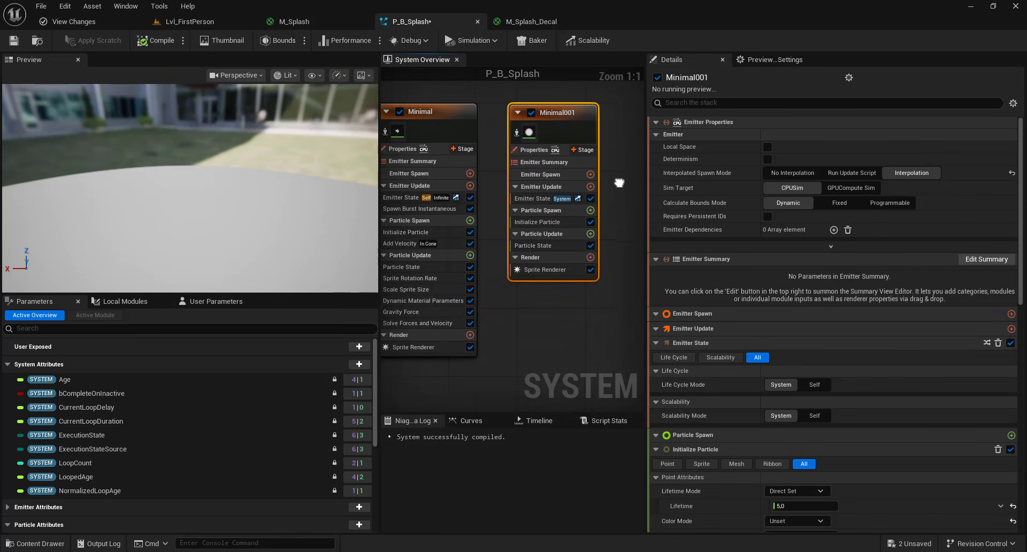
- Add an Event Handler stage to the new Minimal001 emitter
left_click(593, 152)
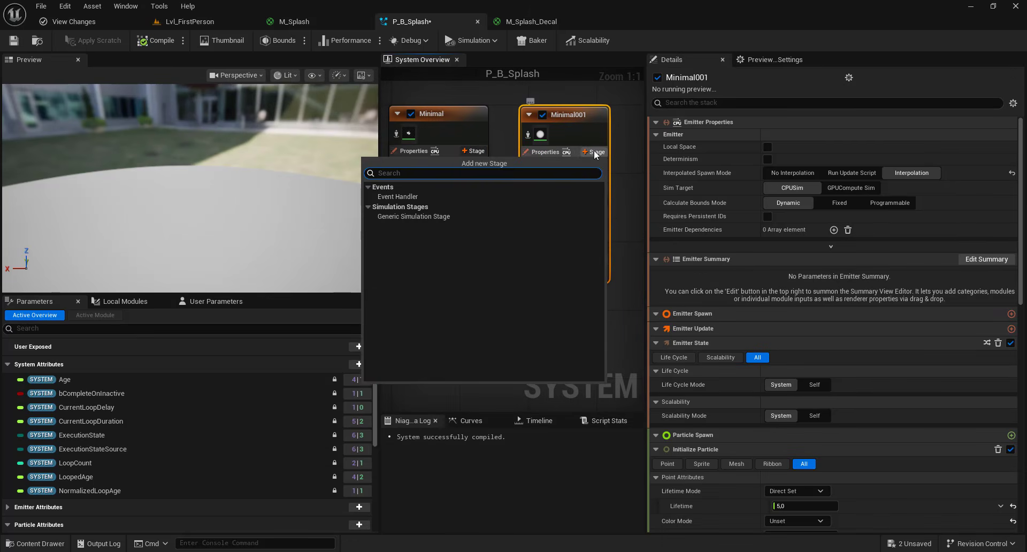
left_click(421, 196)
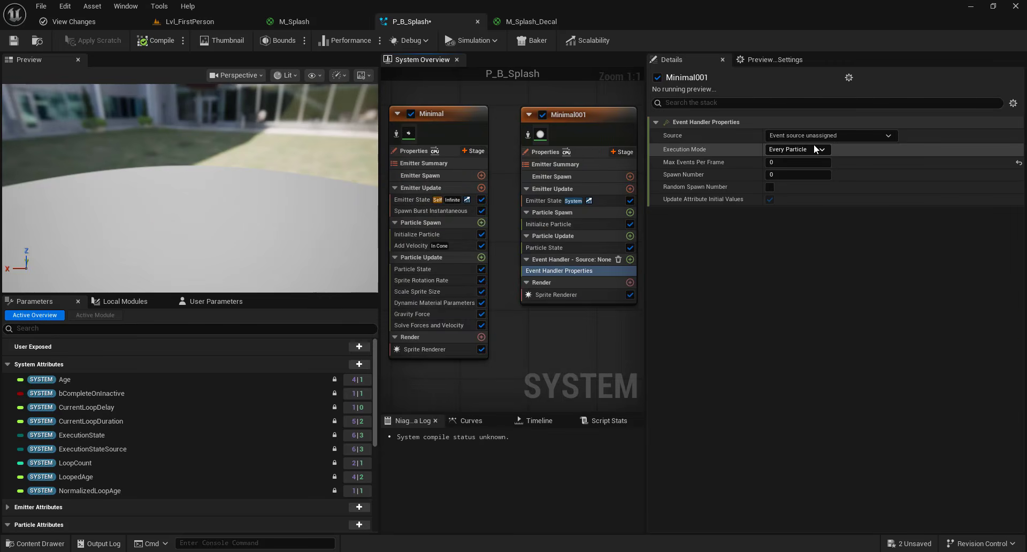
left_click(822, 136)
left_click(823, 135)
left_click(819, 135)
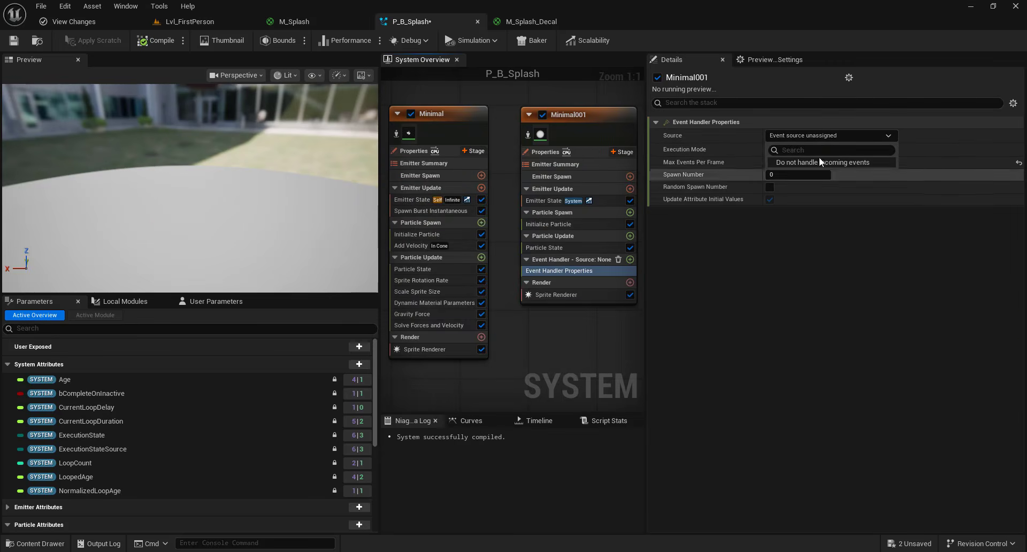
left_click(849, 280)
right_click_drag(520, 352, 478, 338)
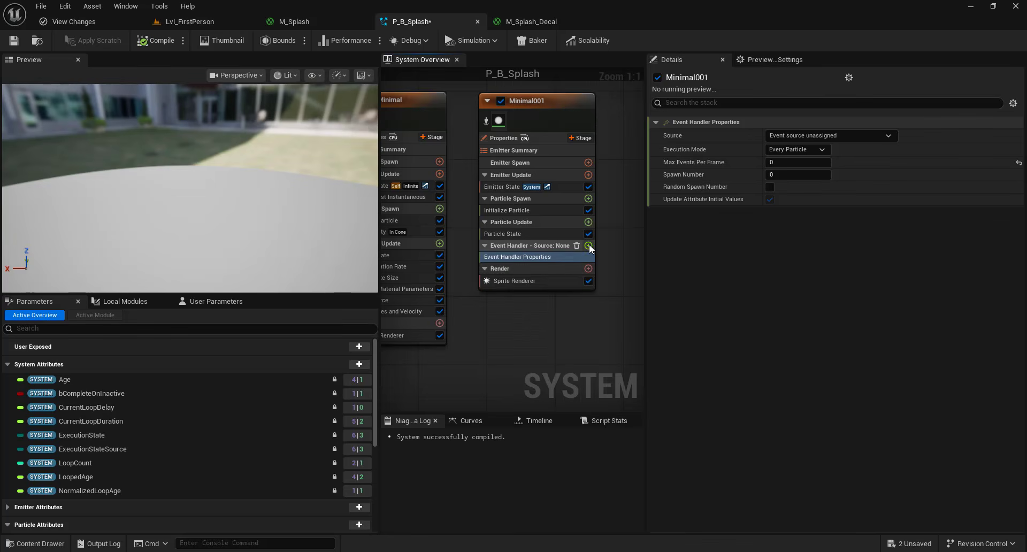
- Add a Receive Collision Event module to Minimal001's event handler stage
left_click(588, 245)
type("receive")
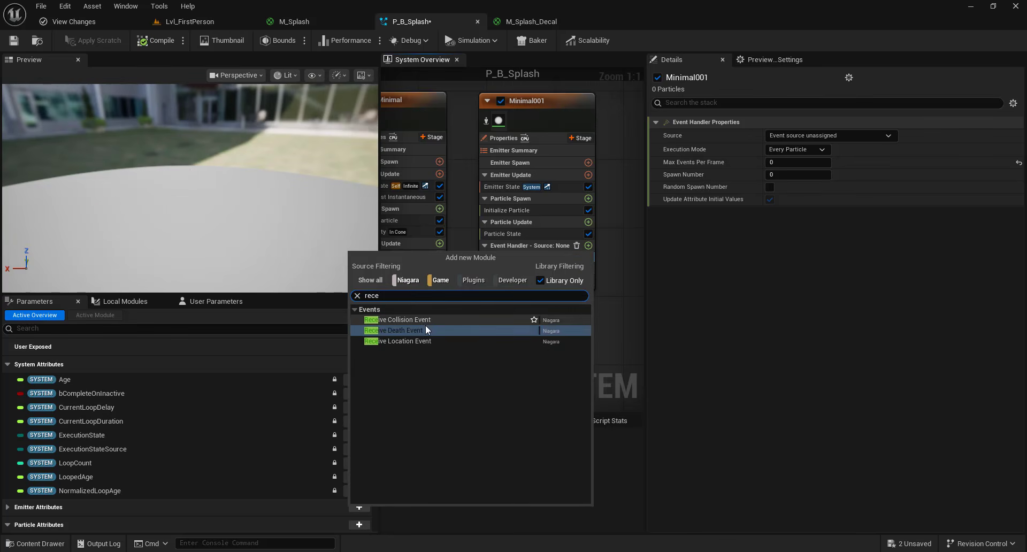
left_click(420, 320)
right_click_drag(482, 343, 579, 342)
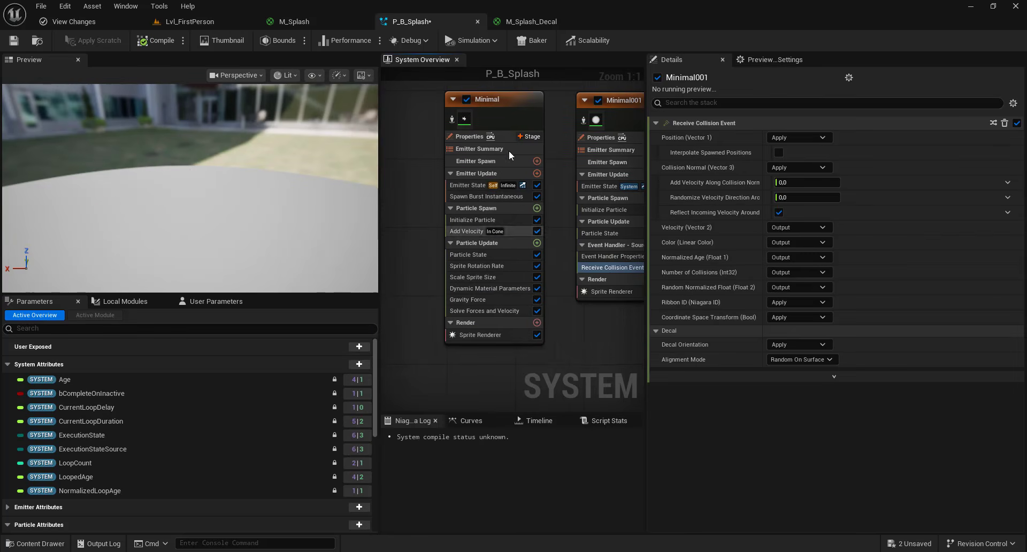
- Enable Requires Persistent IDs in the original Minimal emitter's properties
left_click(500, 138)
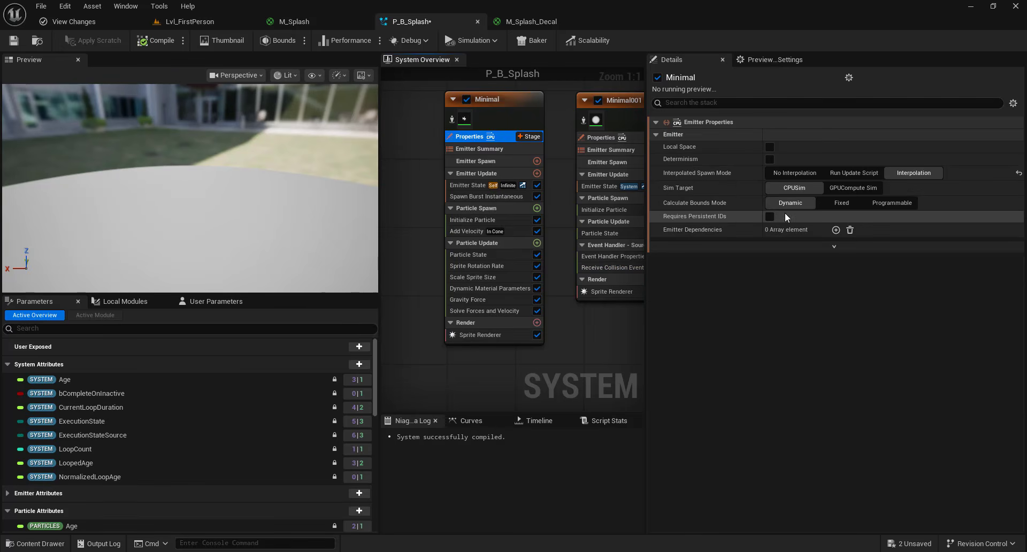
left_click(769, 217)
right_click_drag(585, 312, 554, 278)
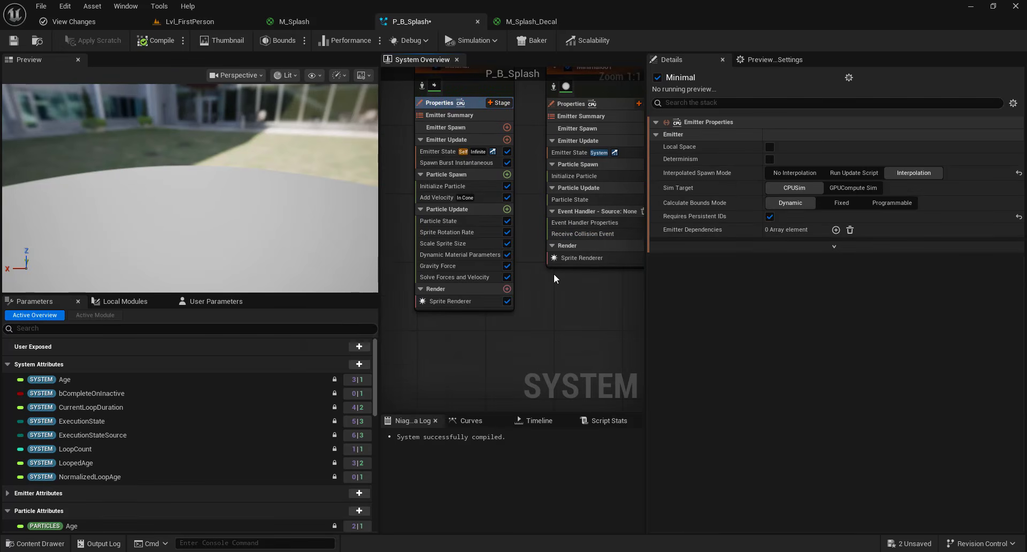
- Add a Collision module to the original emitter's Particle Update and set Particle Radius Scale to 0.1
left_click(507, 209)
type("coll")
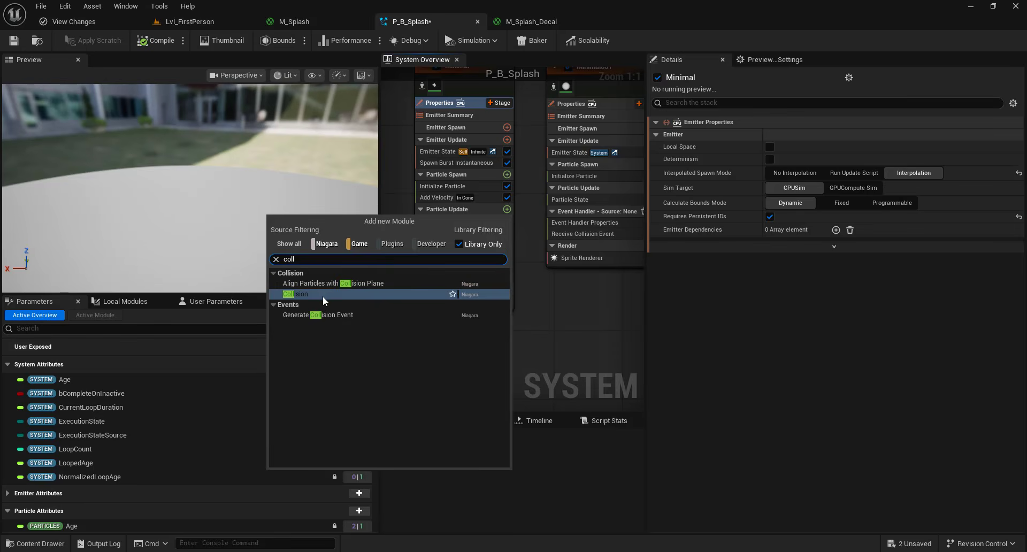
left_click(323, 296)
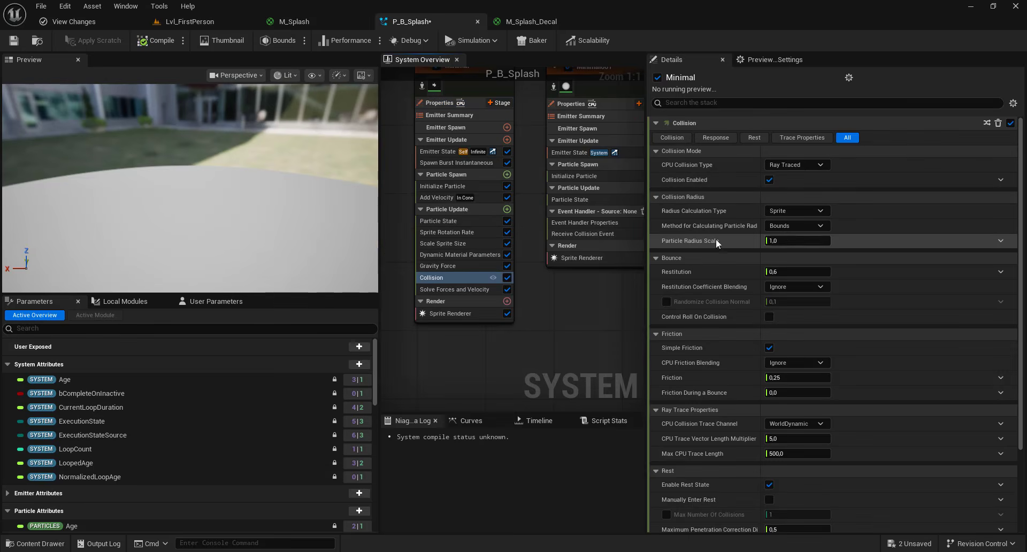
left_click(784, 240)
type("0,1")
key("Return")
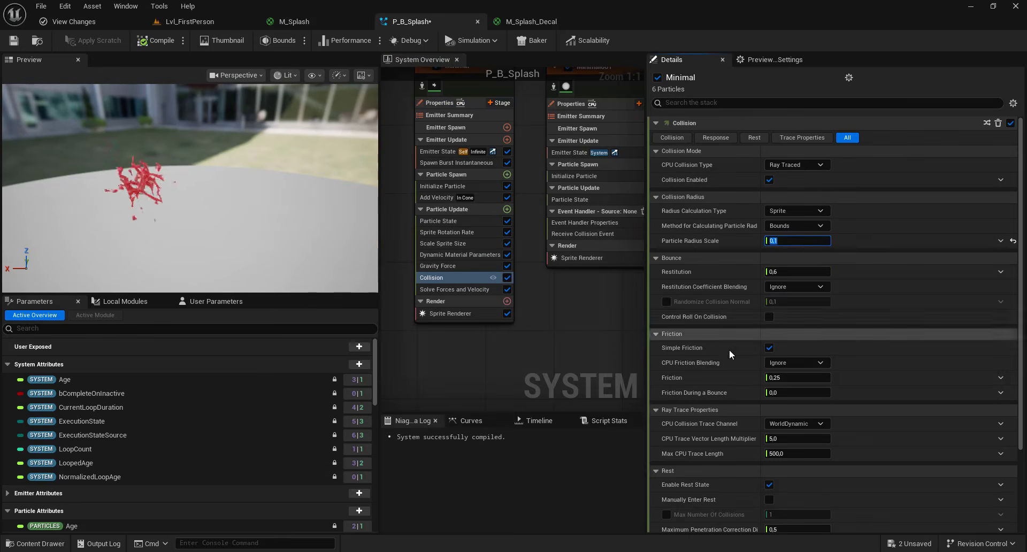
- Set the Collision module's CPU Collision Trace Channel to WorldStatic
left_click(790, 426)
left_click(791, 438)
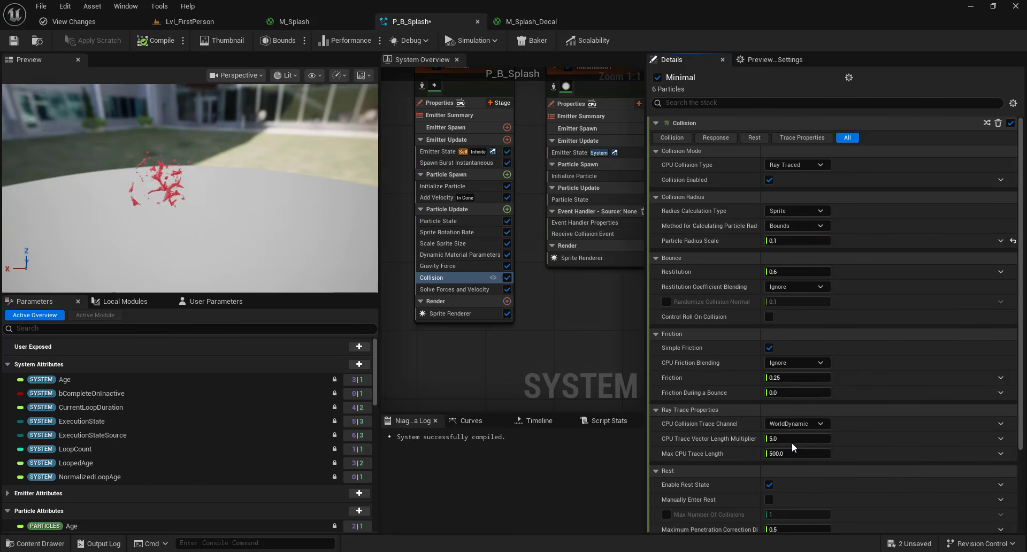
right_click_drag(574, 364, 572, 326)
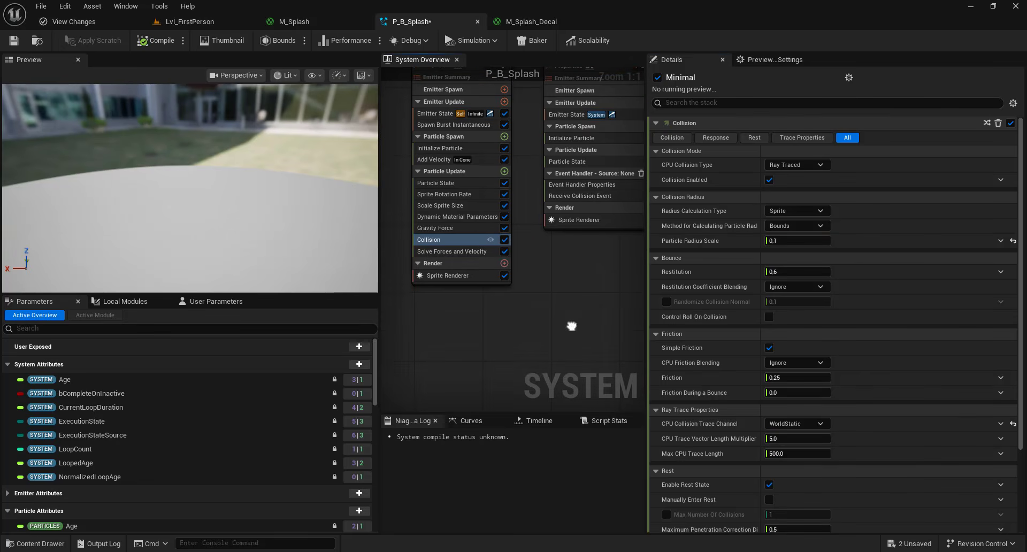
- Add a Generate Collision Event module to Particle Update and set Delay Between Collision Events to 1
left_click(505, 171)
type("gene")
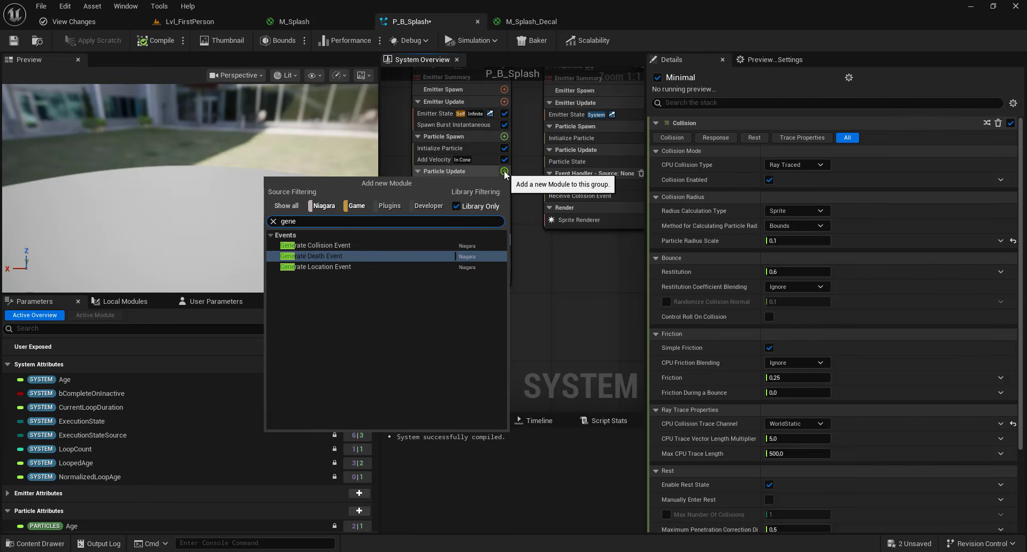
left_click(333, 246)
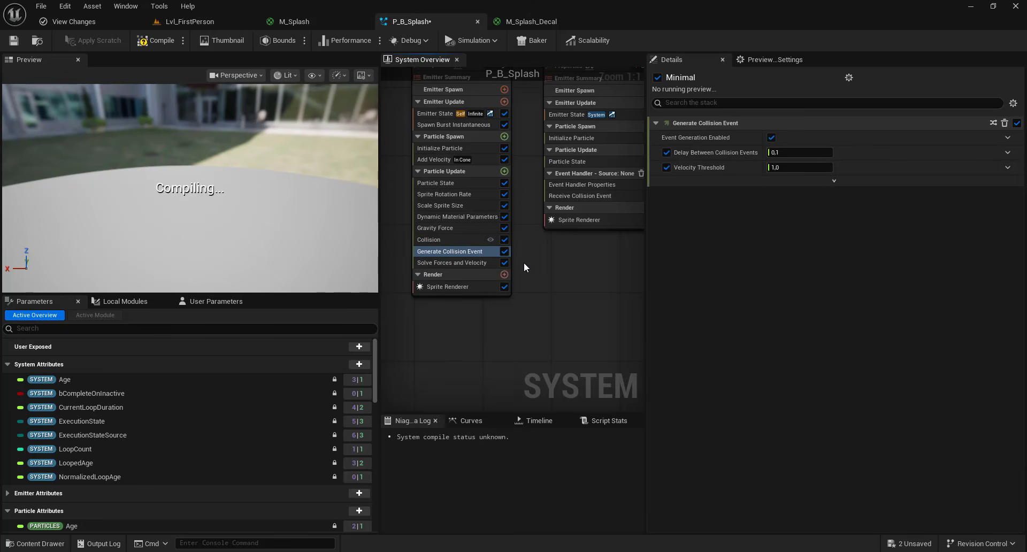
left_click(782, 153)
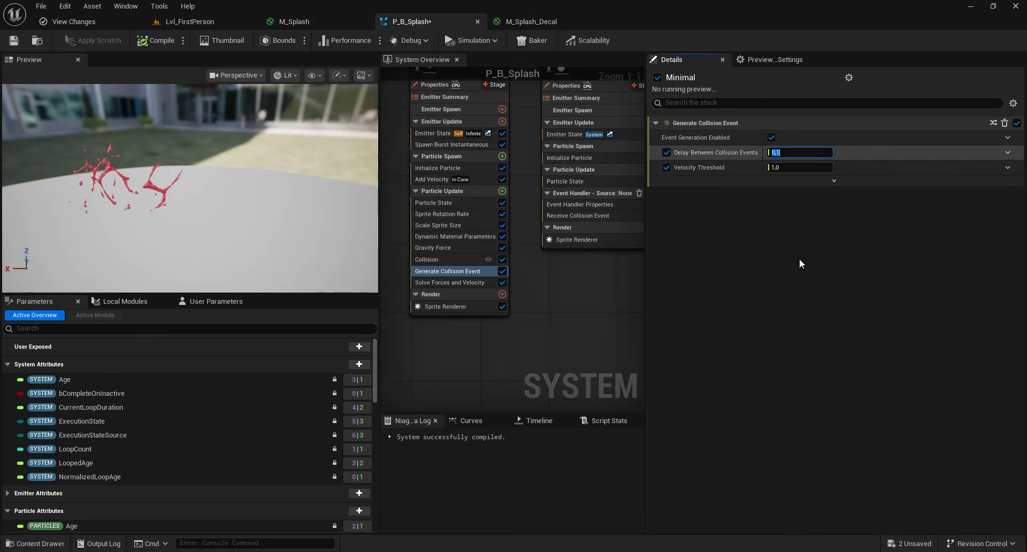
type("1")
key("Return")
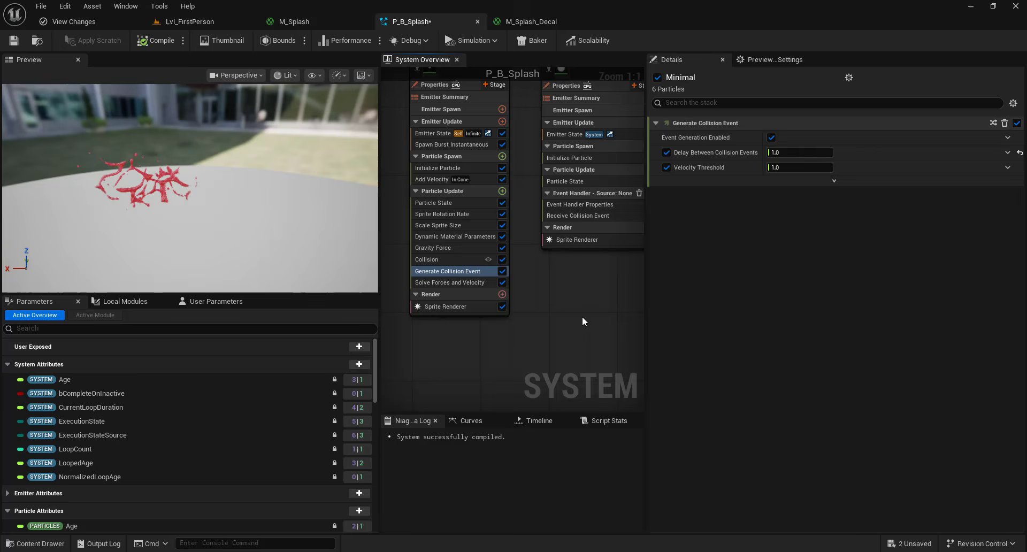
- Add a Kill Particles module and bind its Kill Particles input to the Particles HasCollided attribute
left_click(502, 191)
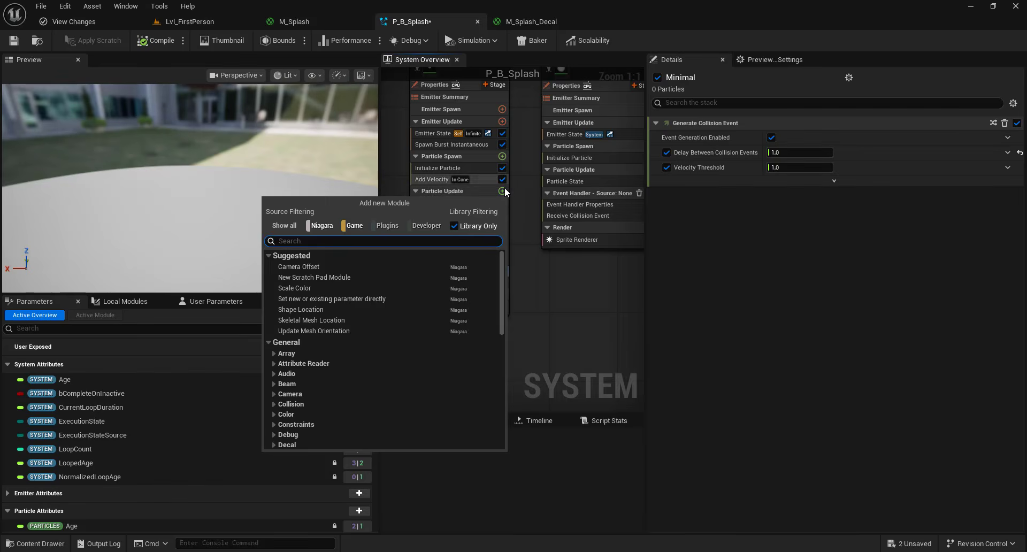
type("kill")
left_click(312, 265)
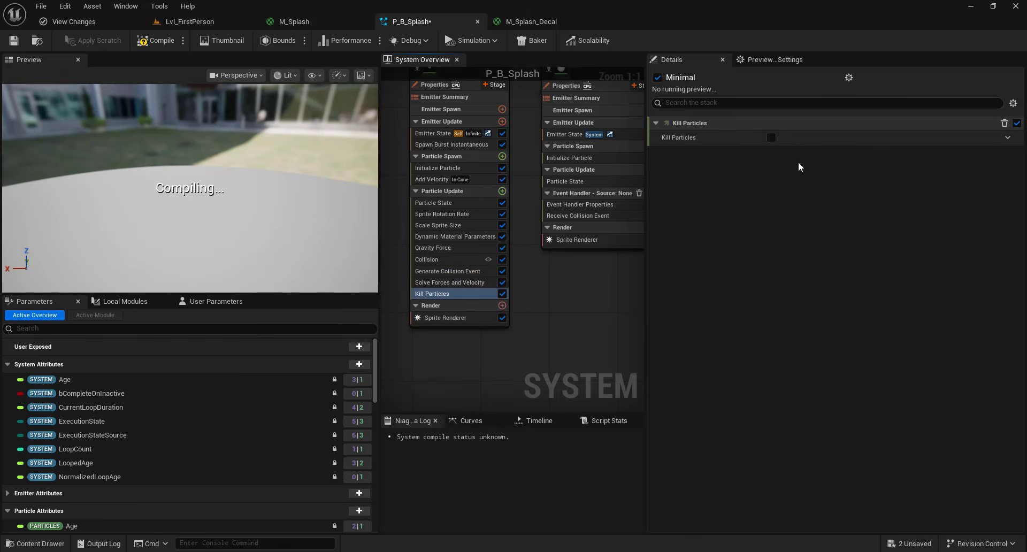
left_click(1008, 138)
type("ha")
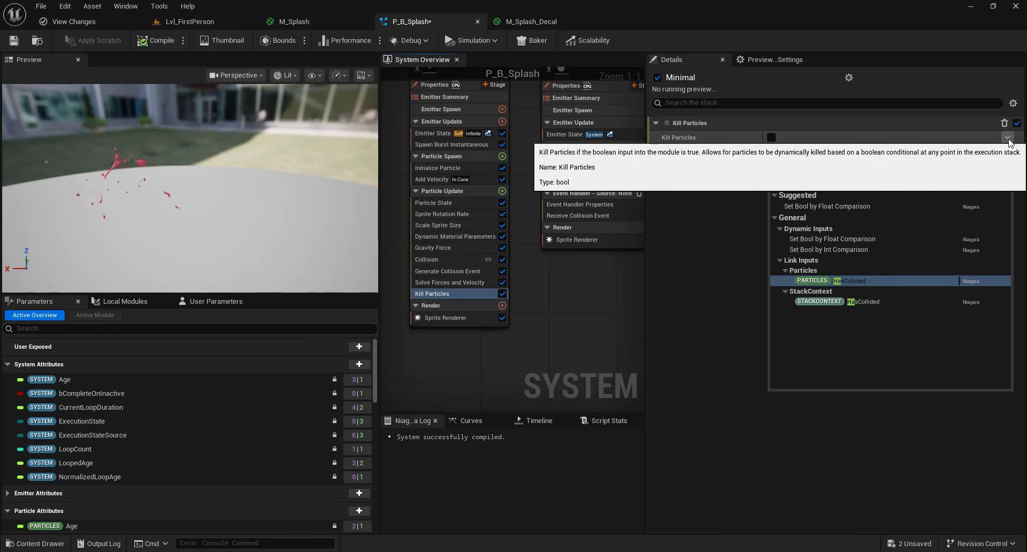
type("s")
left_click(855, 216)
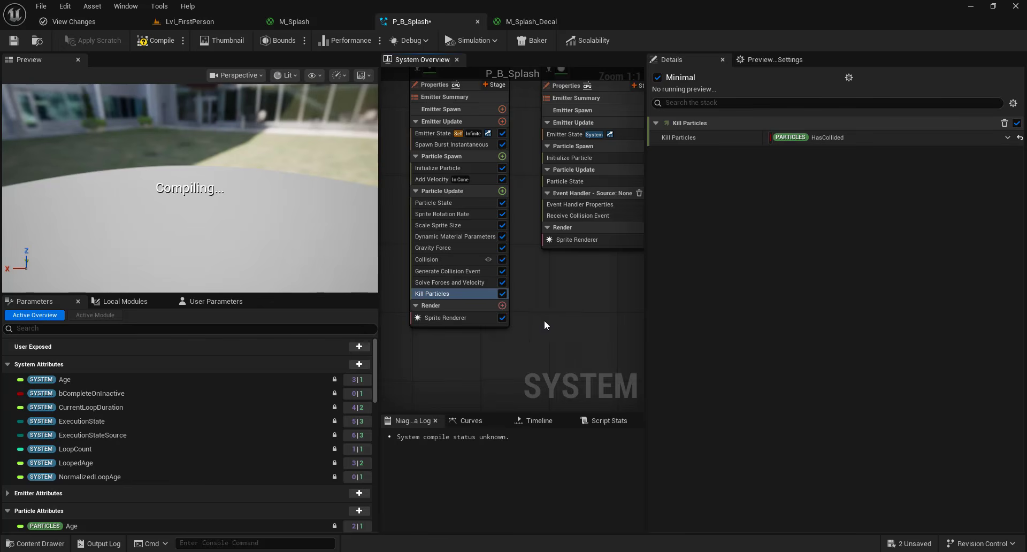
- Expand and review the Generate Collision Event module's advanced inputs
left_click(460, 272)
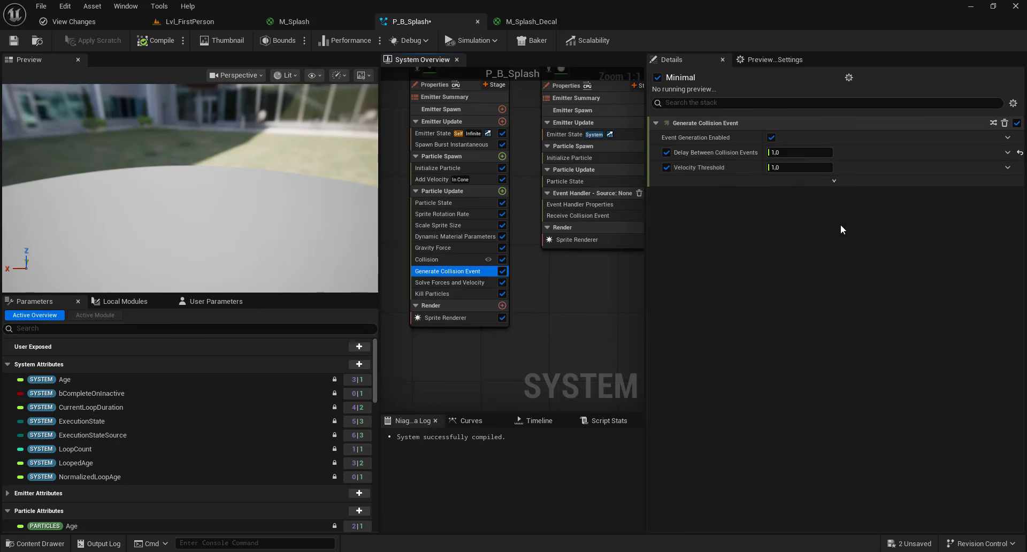
left_click(834, 181)
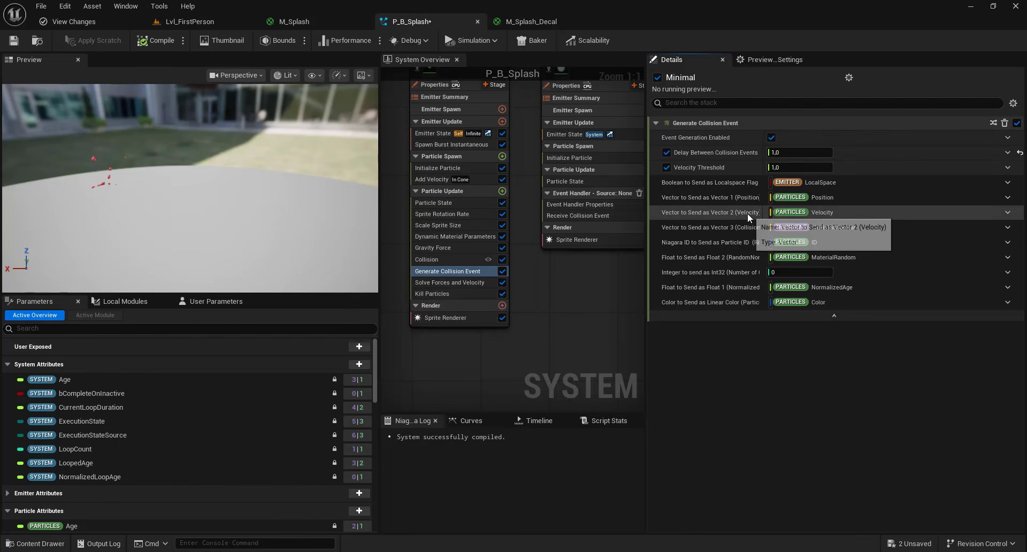
right_click_drag(576, 309, 523, 343)
- Set the event handler source to the Minimal emitter's CollisionEvent and execution mode to Spawned Particles
left_click(557, 250)
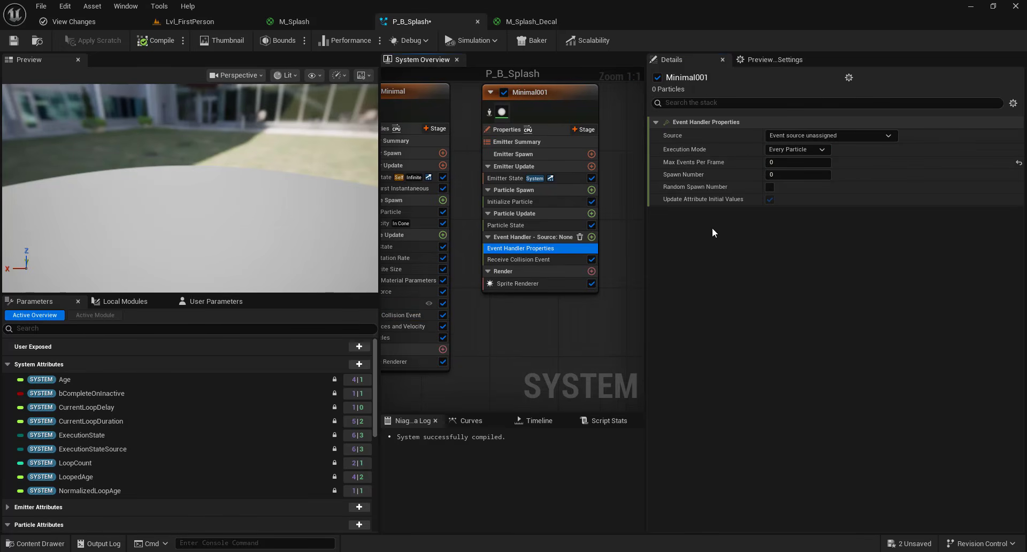
left_click(811, 134)
left_click(809, 161)
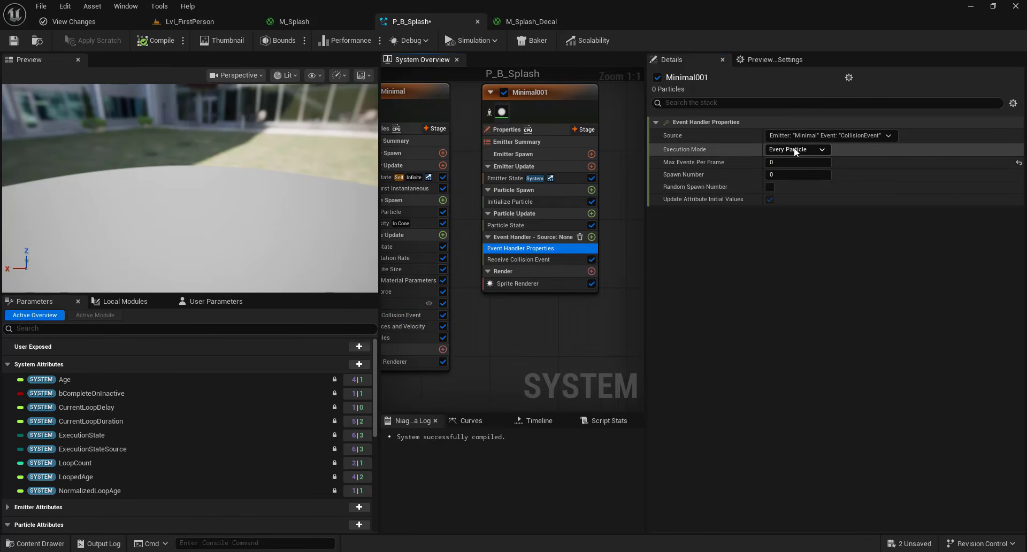
left_click(795, 149)
left_click(791, 170)
- Enable Random Spawn Number and set Spawn Number to 2 and Min Spawn Number to 1
left_click(770, 187)
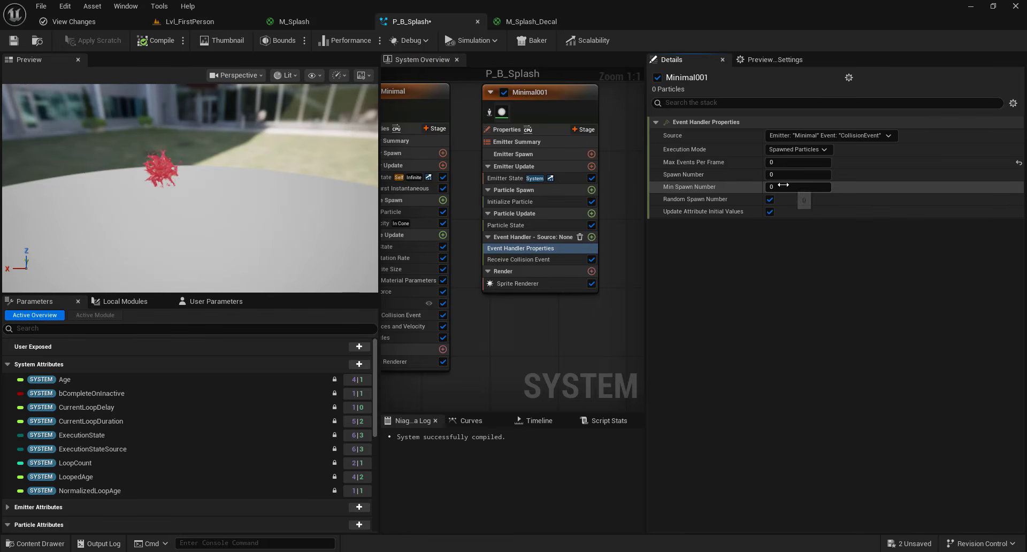
left_click(784, 176)
type("2")
left_click(782, 187)
type("1")
key("Return")
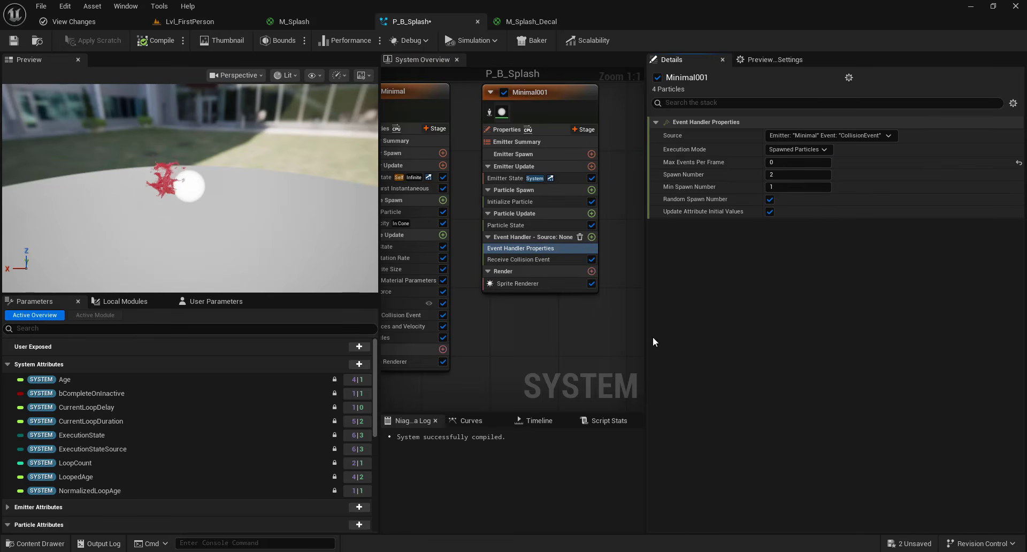
- Save the P_B_Splash system and switch back to the level editor
right_click_drag(507, 354, 475, 361)
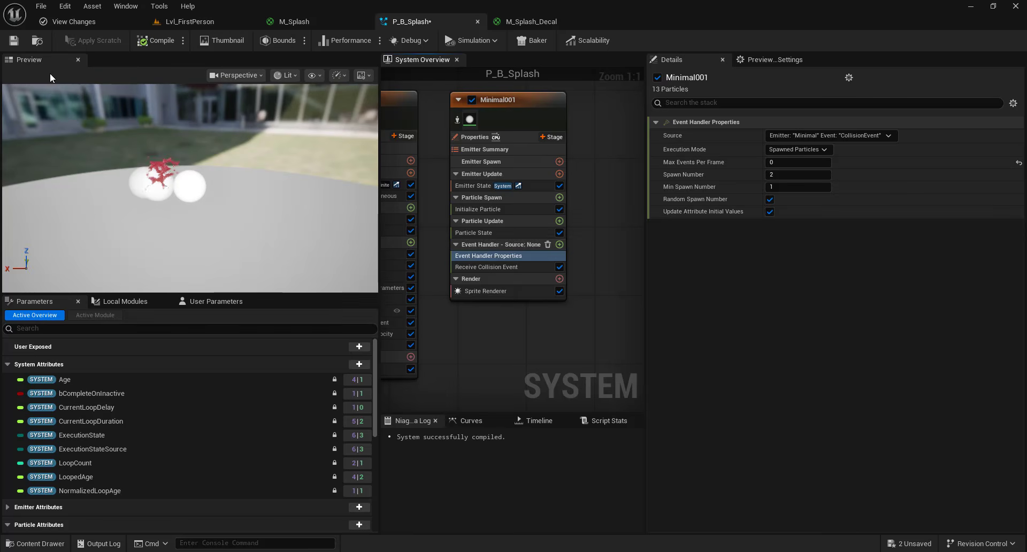
left_click(20, 45)
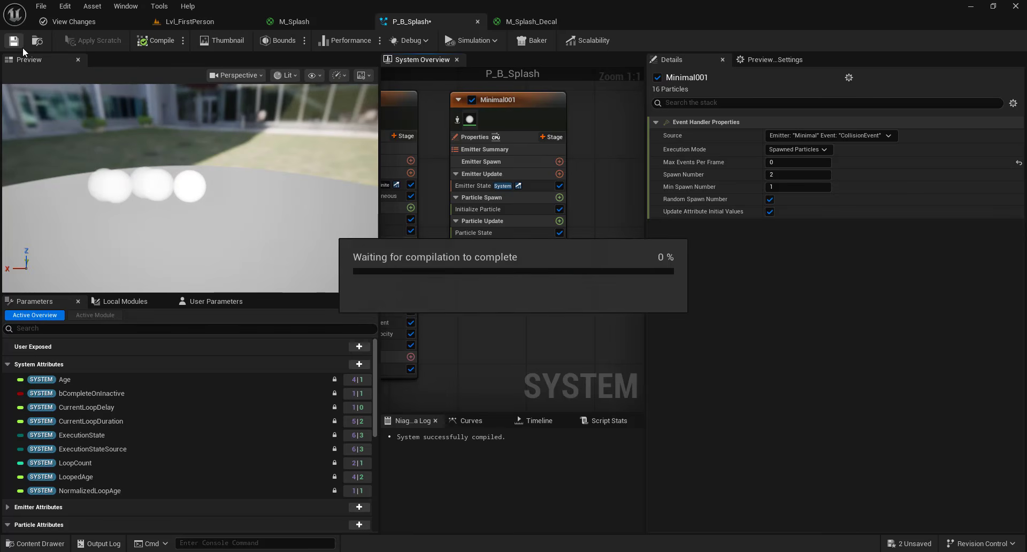
left_click(191, 21)
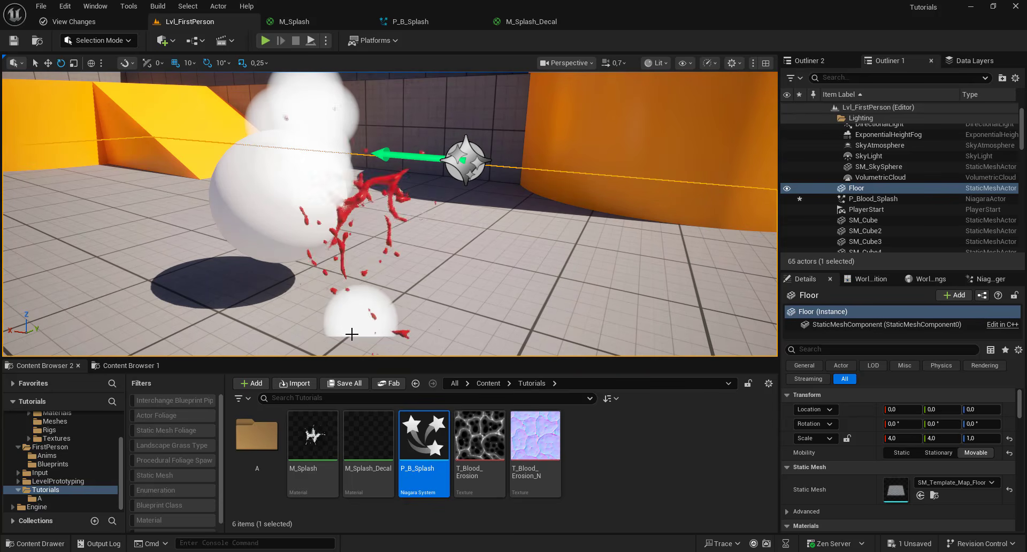
- In the Minimal emitter's Generate Collision Event, set Vector to Send as Vector 1 to the transient CollisionWorldPosition
left_click(422, 24)
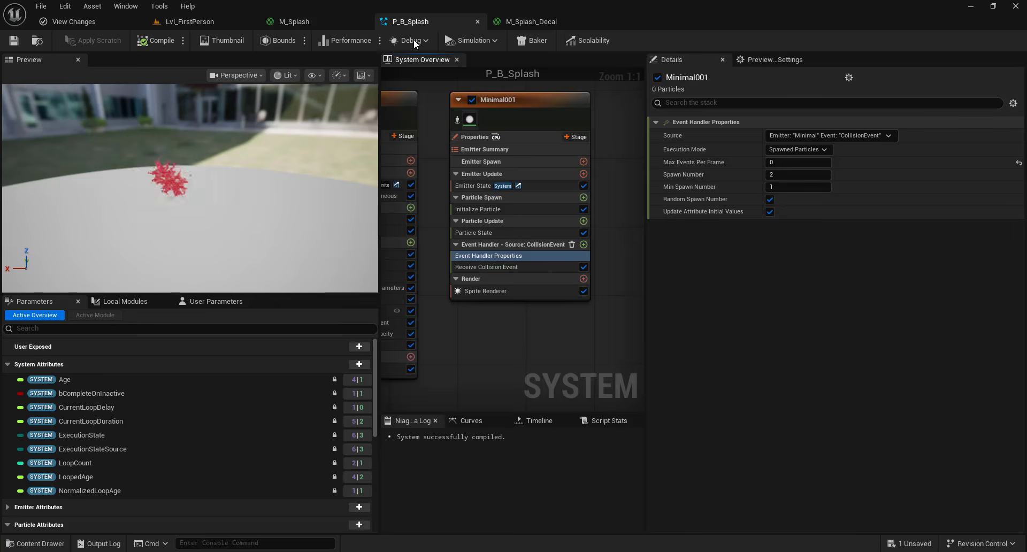
left_click(532, 256)
scroll(809, 382, "down", 5)
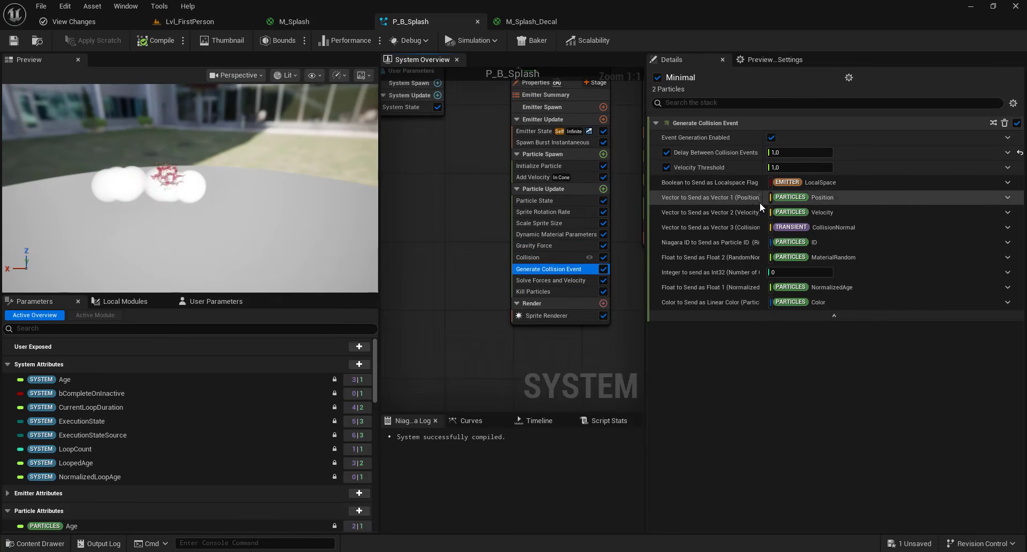
left_click(1008, 198)
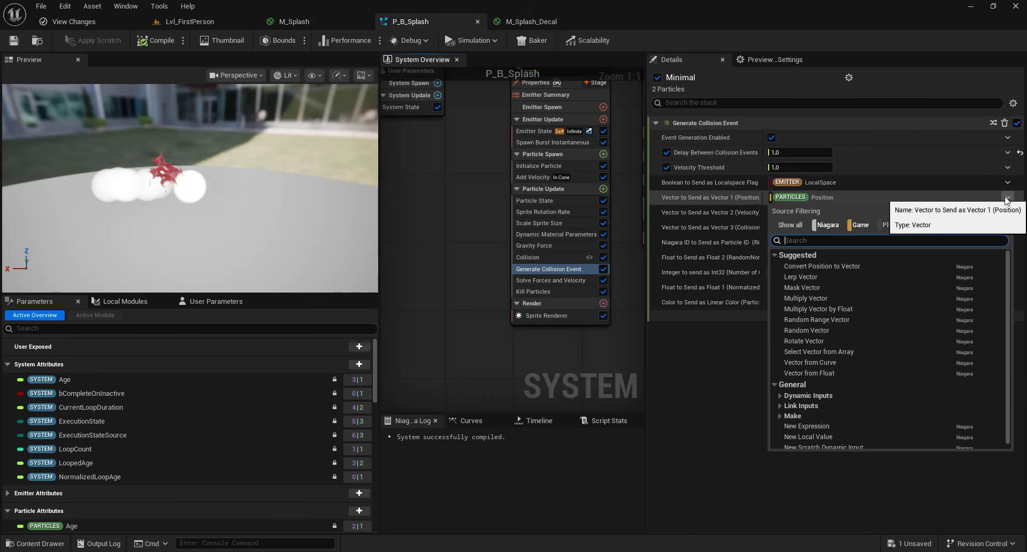
type("coll")
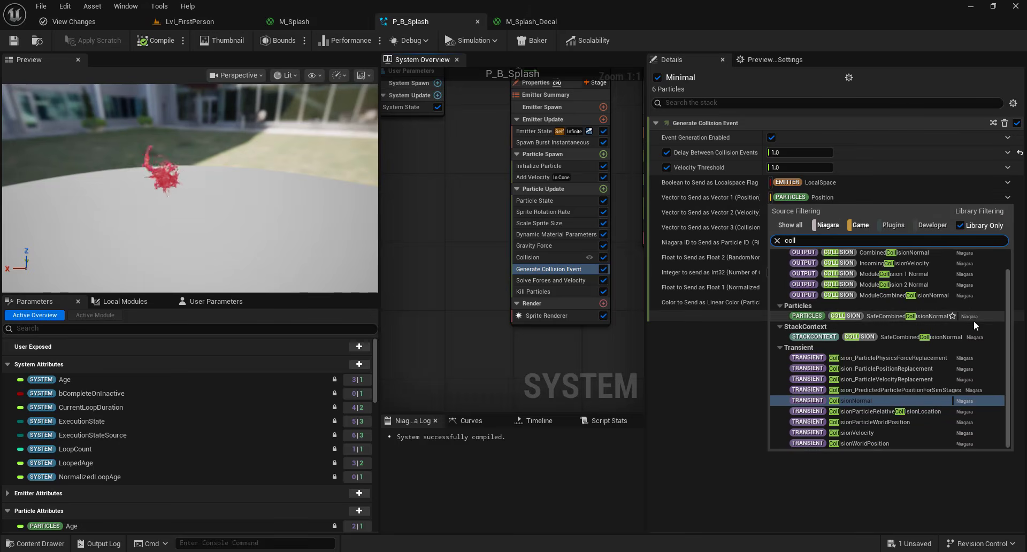
left_click(865, 443)
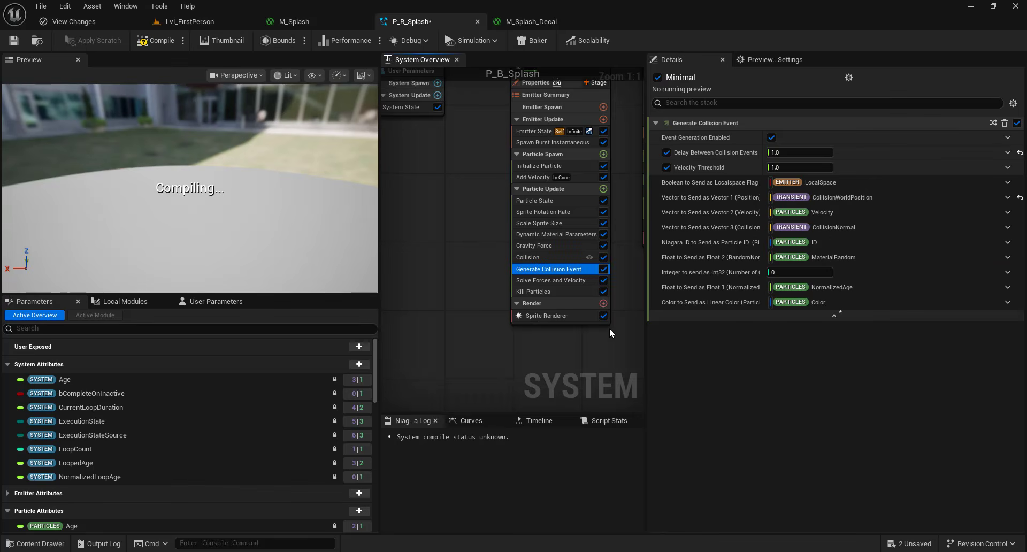
- Delete the Sprite Renderer from the Minimal001 emitter
left_click(212, 21)
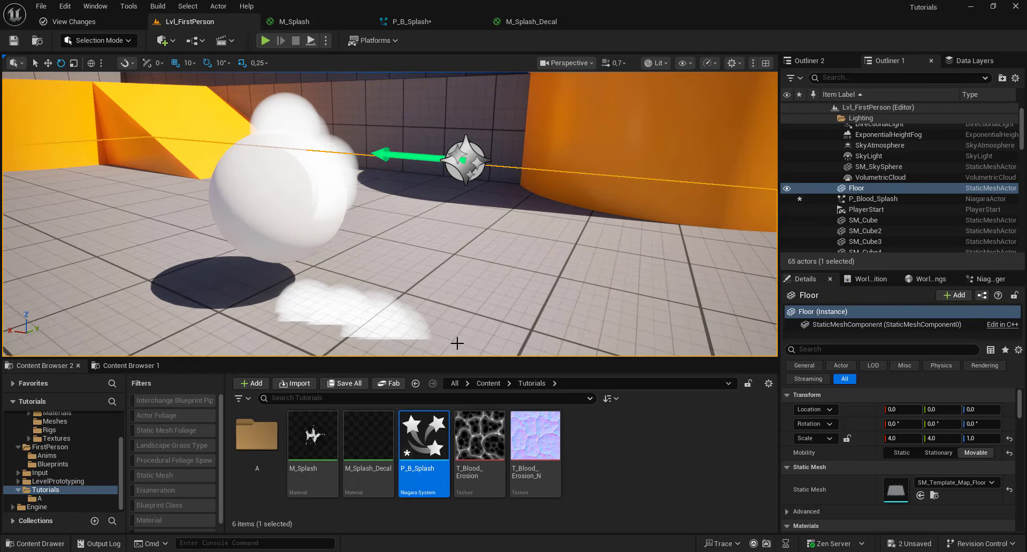
left_click(428, 25)
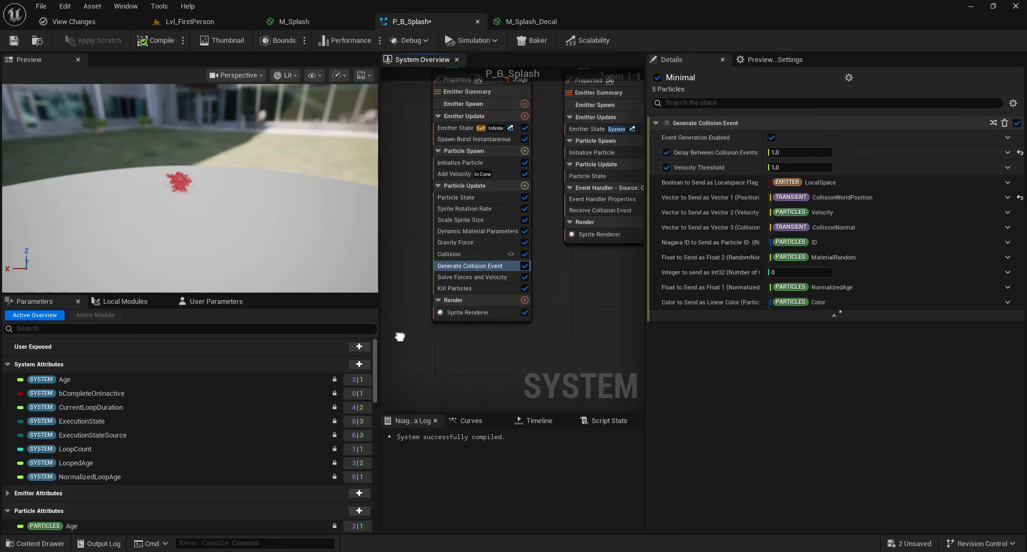
left_click(563, 255)
key("Delete")
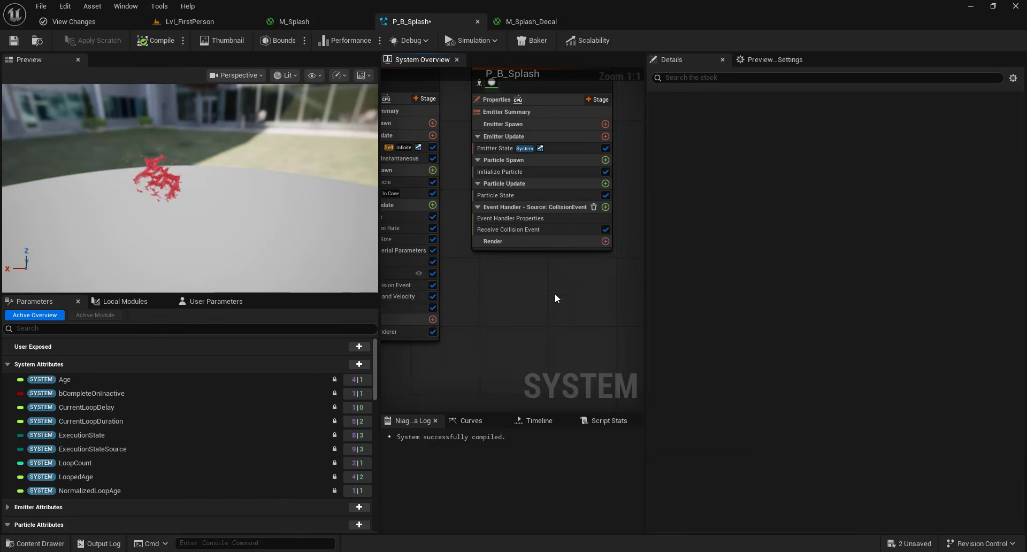
- Add a Decal Renderer to Minimal001, assign M_Splash_Decal as its material, and save the system
left_click(554, 271)
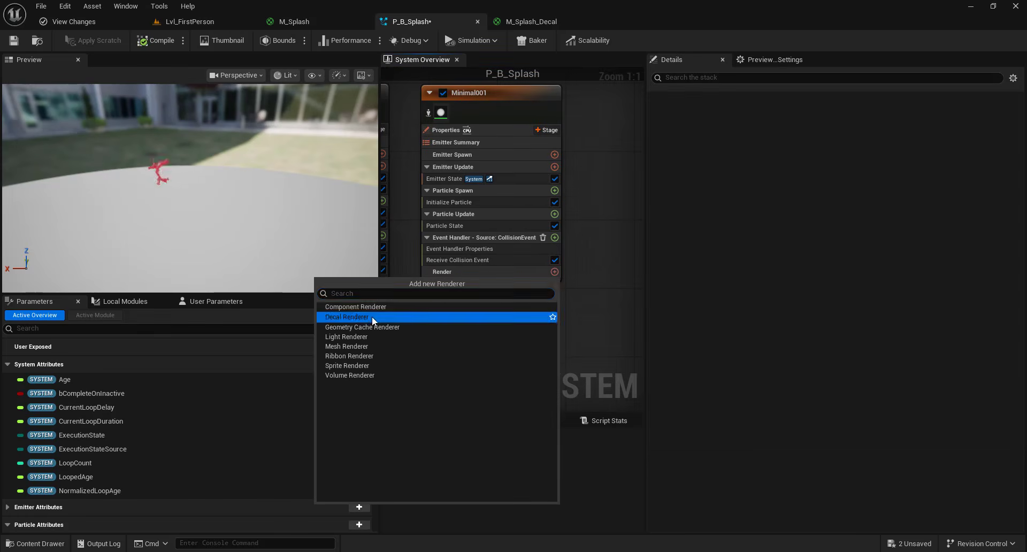
left_click(371, 316)
left_click(199, 21)
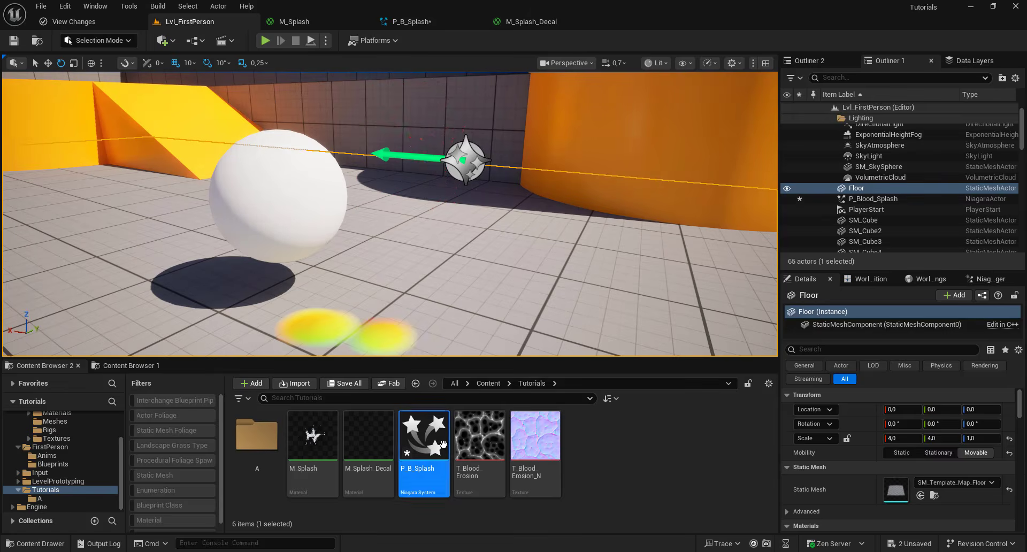
left_click(366, 448)
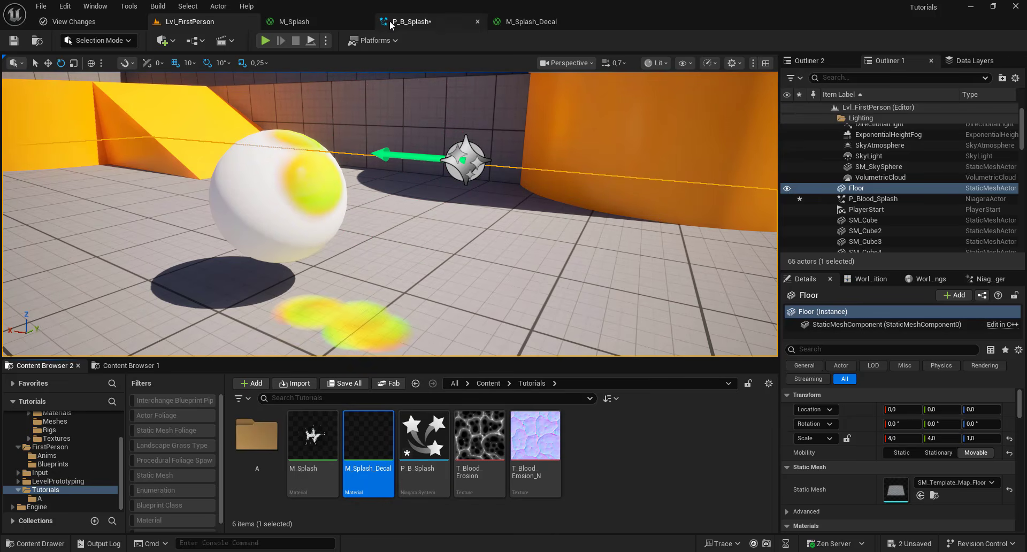
left_click(411, 21)
left_click(799, 176)
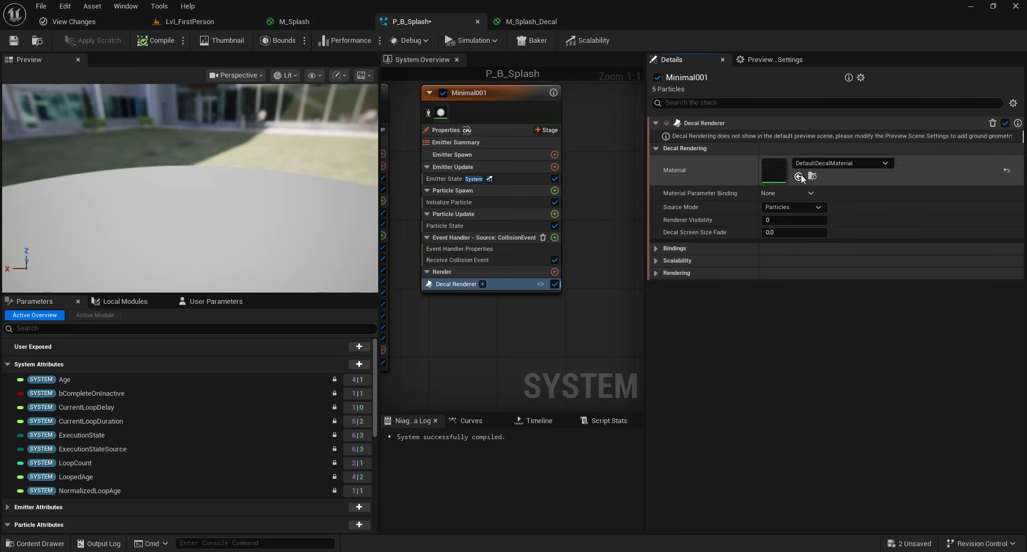
left_click(13, 42)
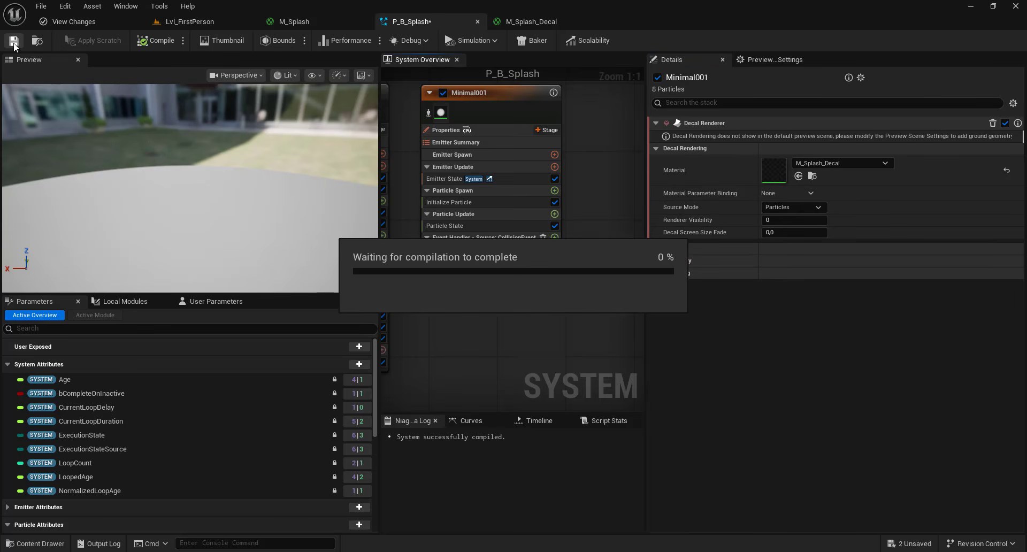
- Add a Color module to Minimal001's Particle Update section
left_click(210, 21)
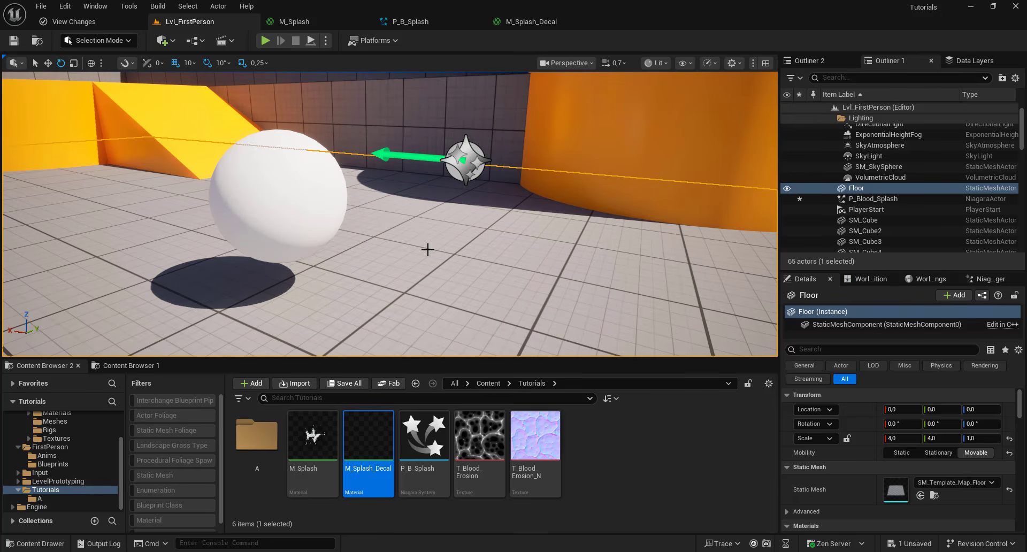
left_click(405, 21)
left_click(554, 214)
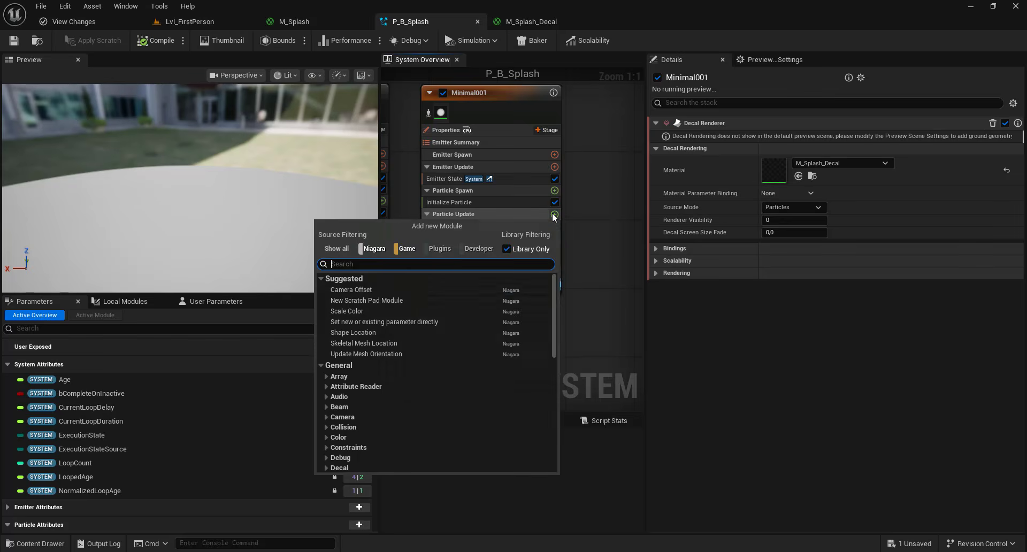
type("color")
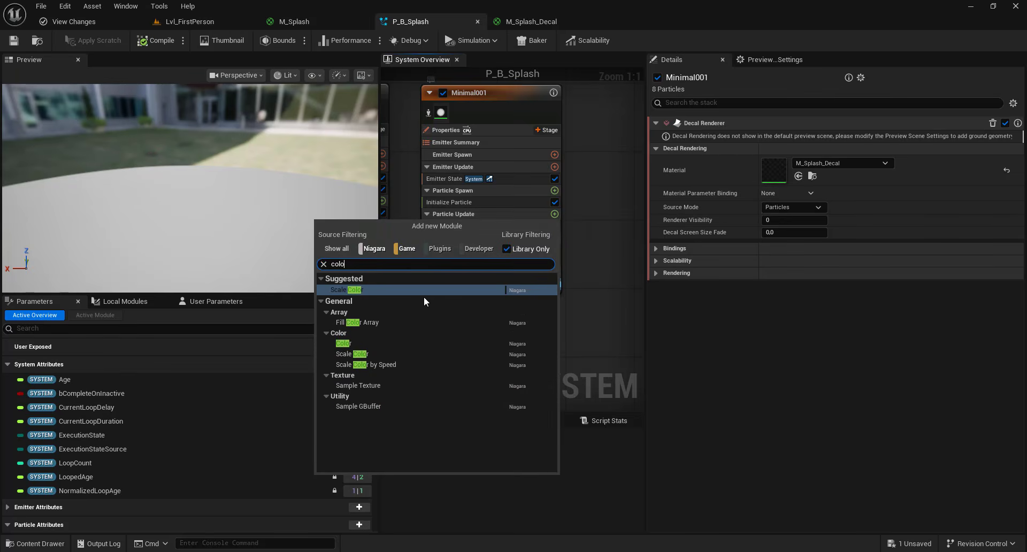
left_click(361, 343)
- Drive the Color input with Make Linear Color and set its R channel to a Random Range Float
left_click(833, 152)
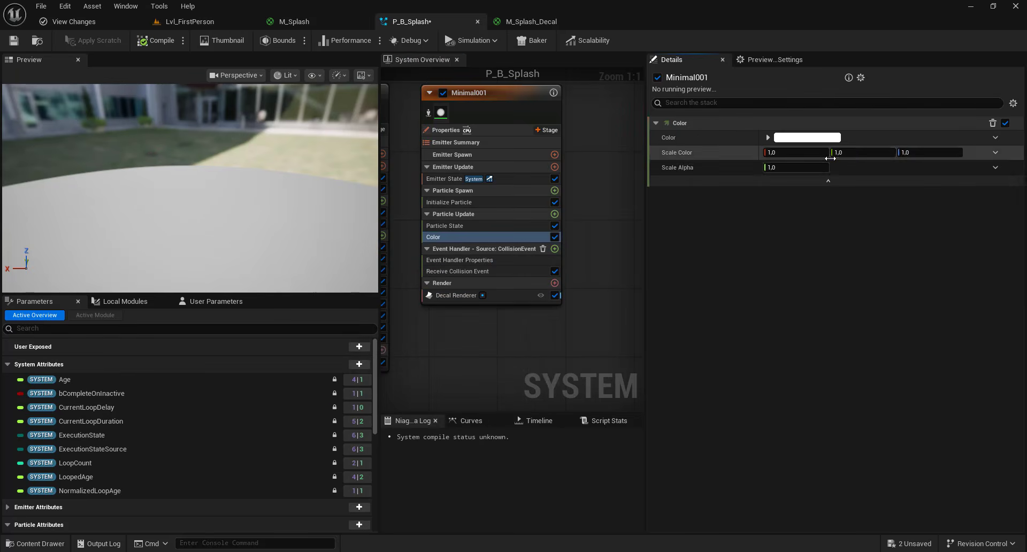
left_click(993, 137)
type("make")
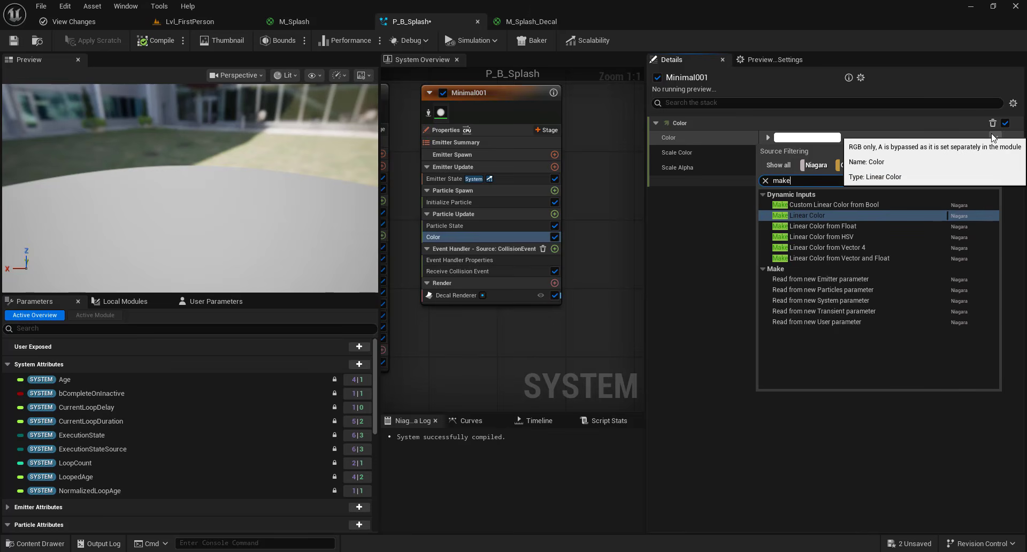
left_click(846, 215)
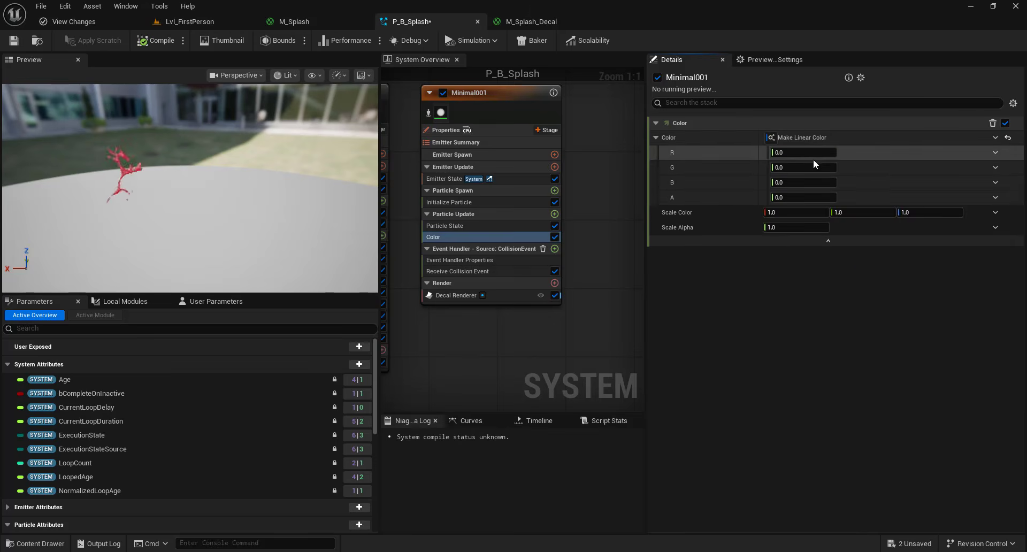
left_click(995, 152)
type("rand")
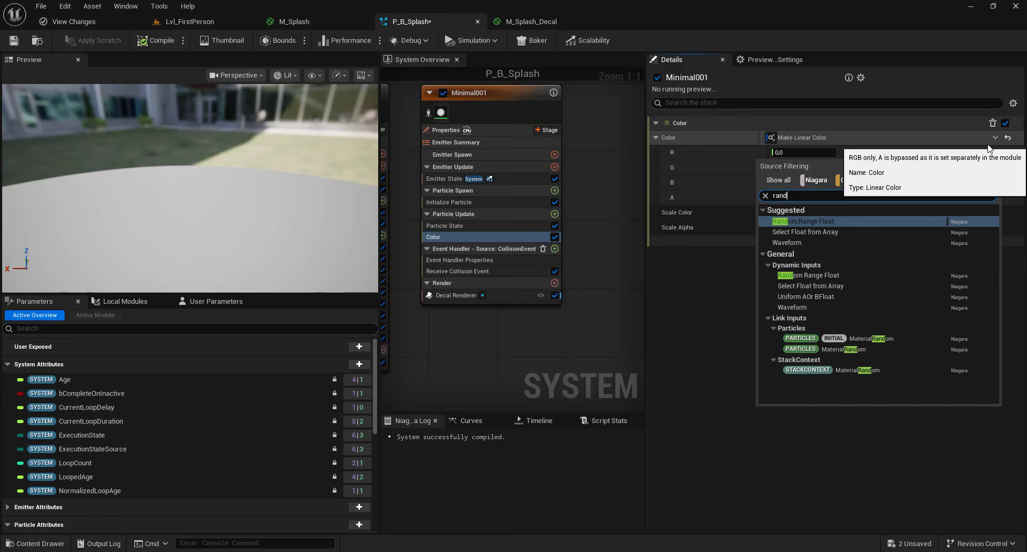
left_click(813, 221)
- Copy the R channel's Random Range Float and paste it into the G and B channels
right_click(869, 155)
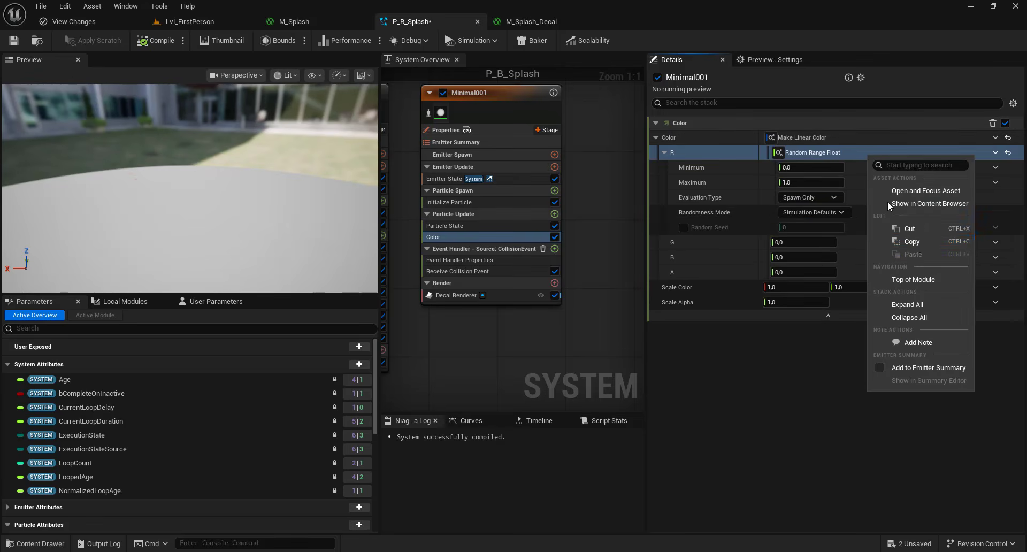
left_click(912, 242)
left_click(840, 238)
right_click(842, 239)
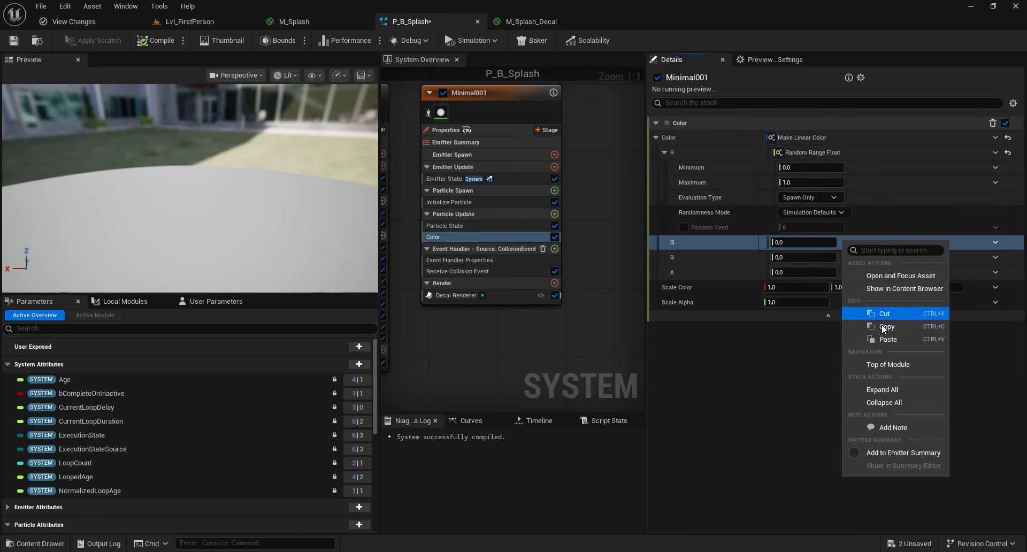
left_click(884, 338)
right_click(842, 330)
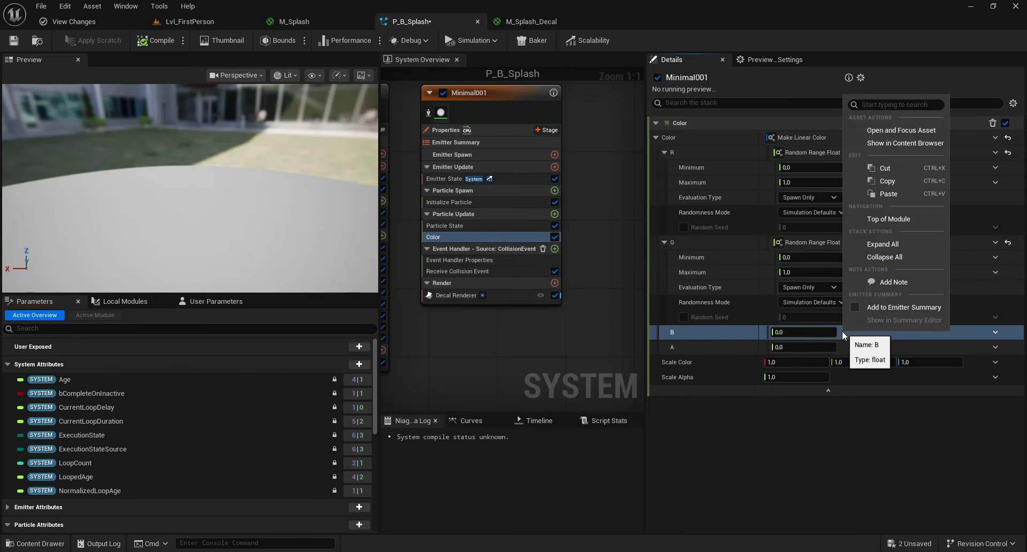
left_click(886, 209)
- Set the B channel's range to minimum 0.65 and maximum 0.9, and set A to 1
left_click(810, 347)
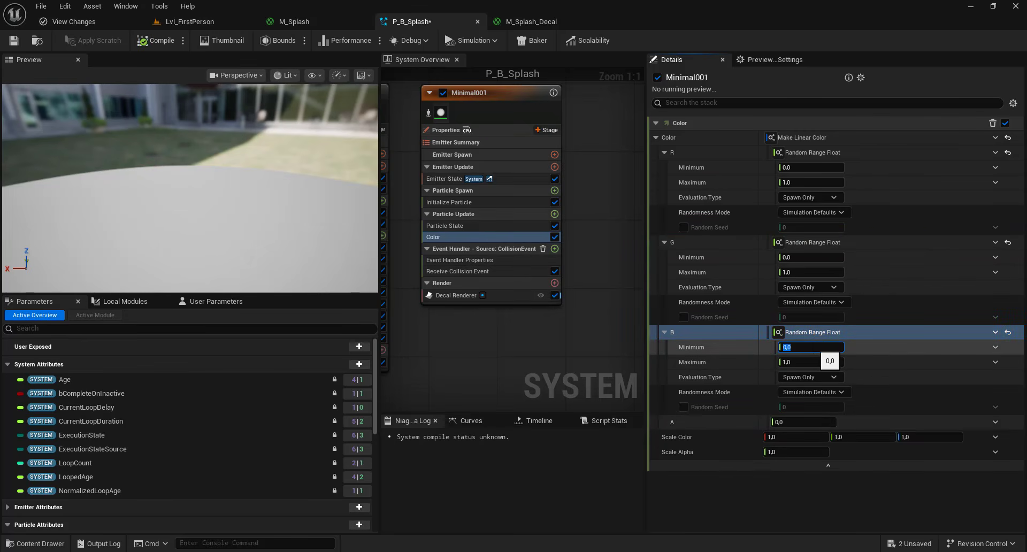
type("0.65")
key("Tab")
type("0.")
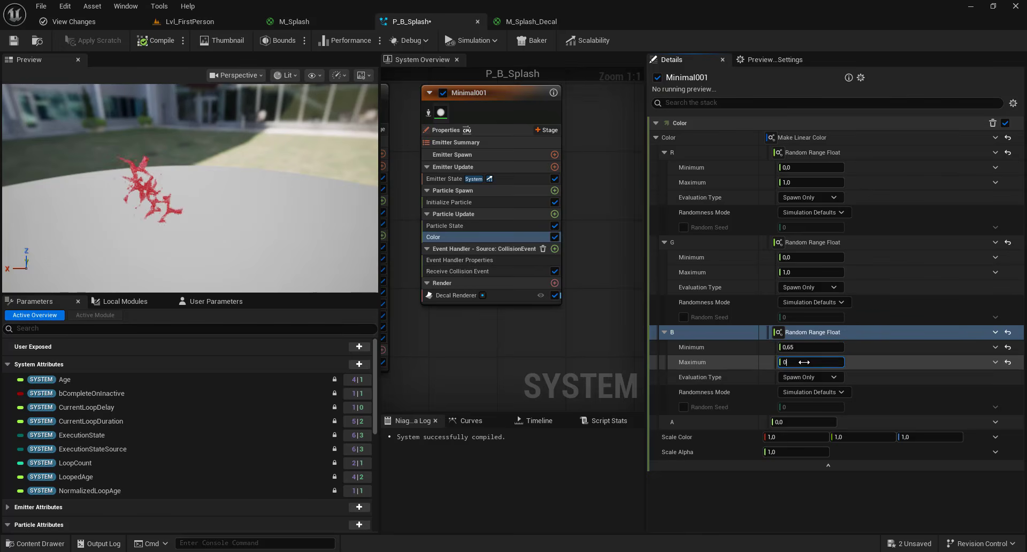
type("9")
left_click(801, 423)
type("1")
left_click(809, 517)
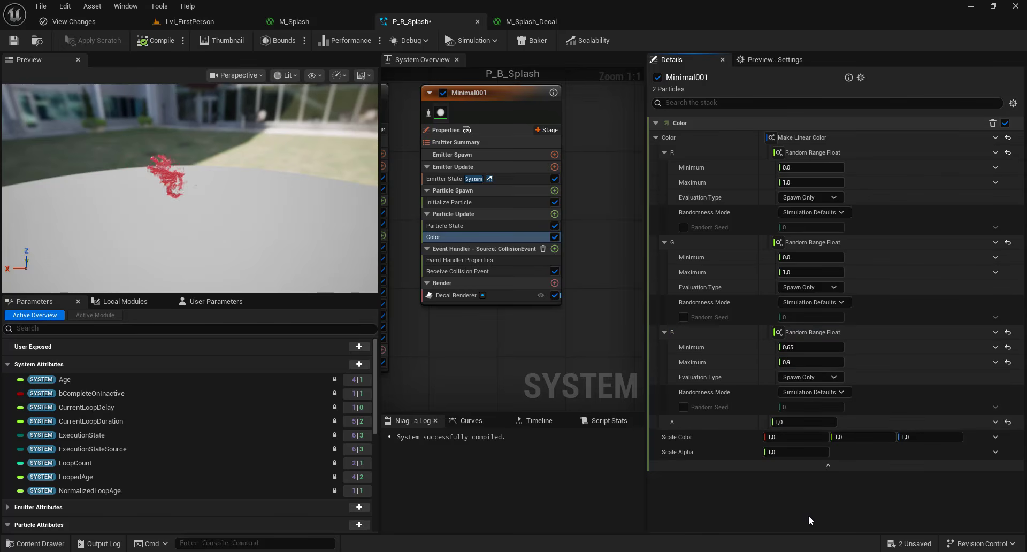
- Drive the Color module's Scale Alpha with a Float from Curve
left_click(999, 453)
type("cur")
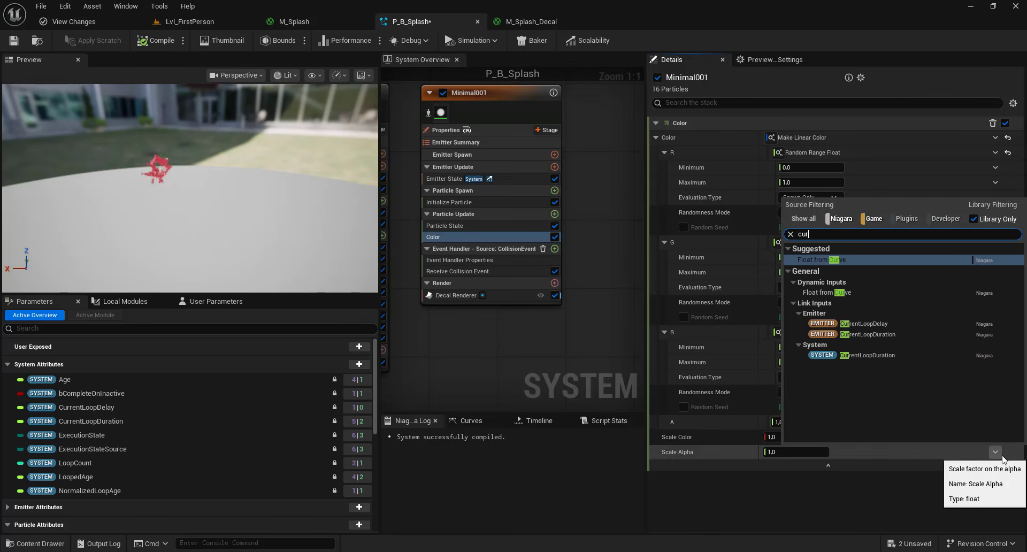
left_click(865, 261)
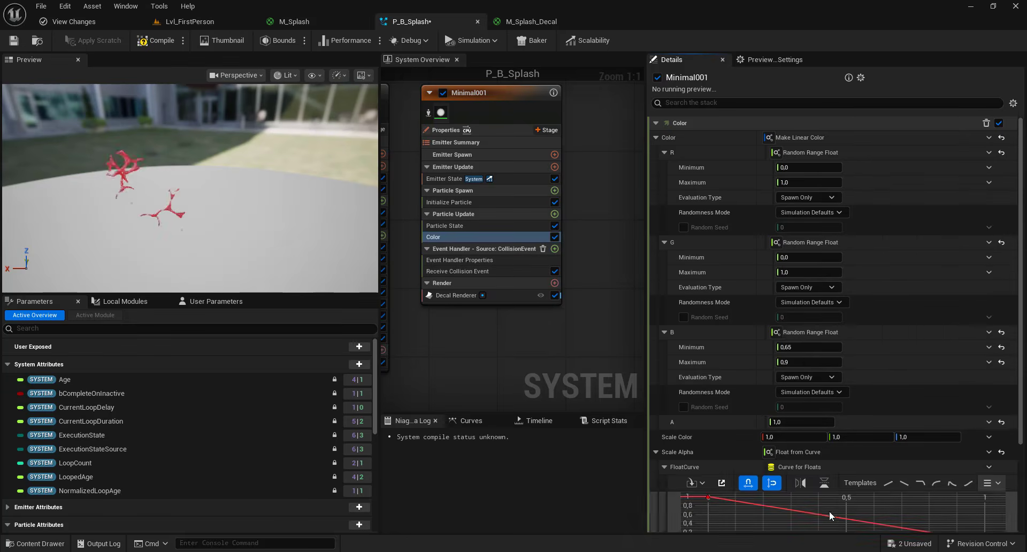
scroll(829, 511, "down", 3)
scroll(756, 458, "down", 2)
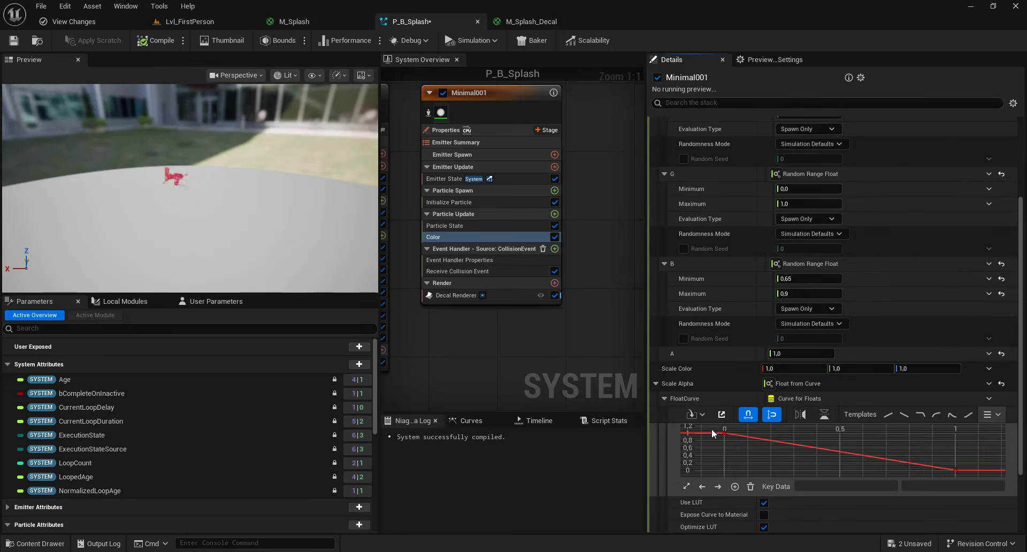
- Reshape the alpha curve so it rises smoothly from 0 to 1, then save the system
right_click(969, 475)
left_click(885, 292)
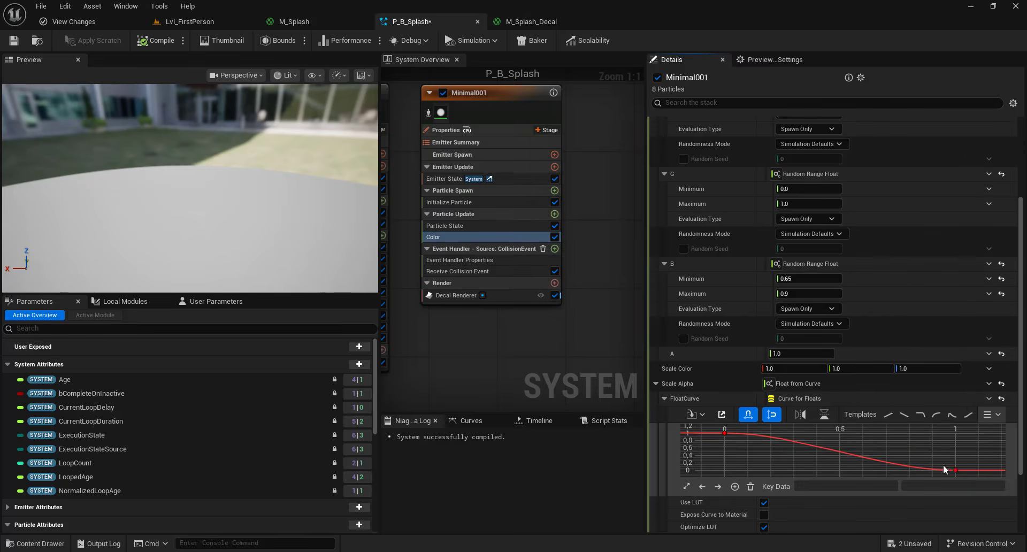
type("1")
key("Return")
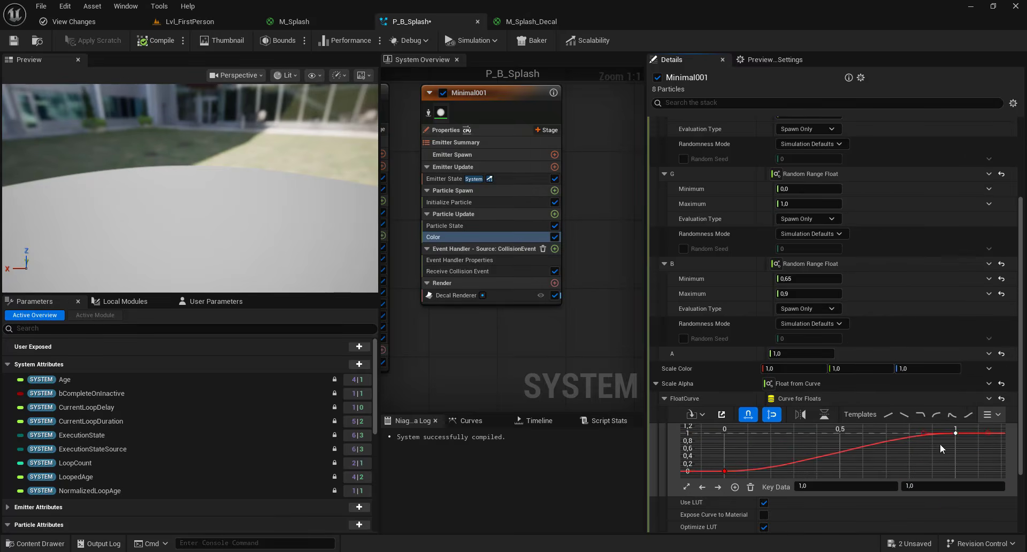
left_click(724, 471)
left_click(832, 484)
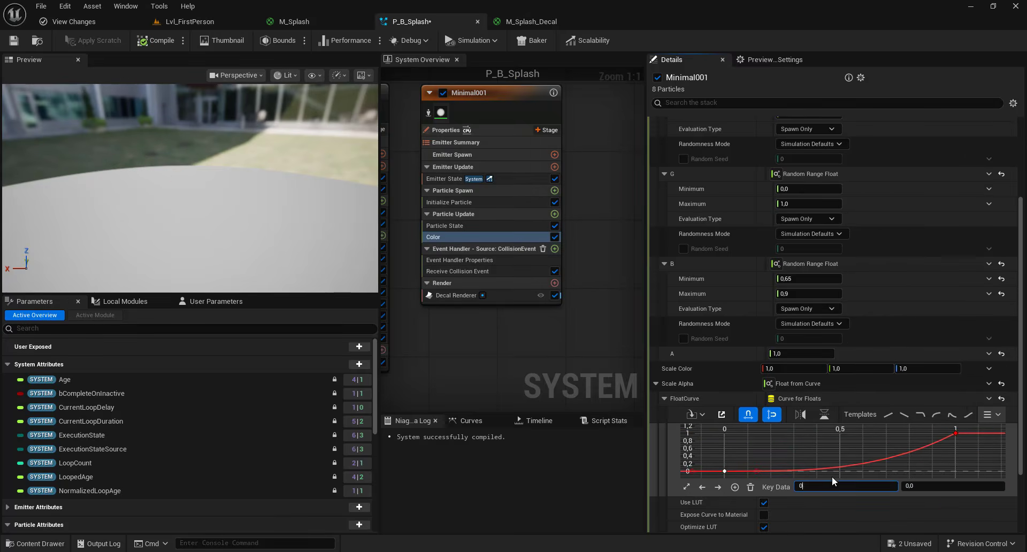
key("ctrl+s")
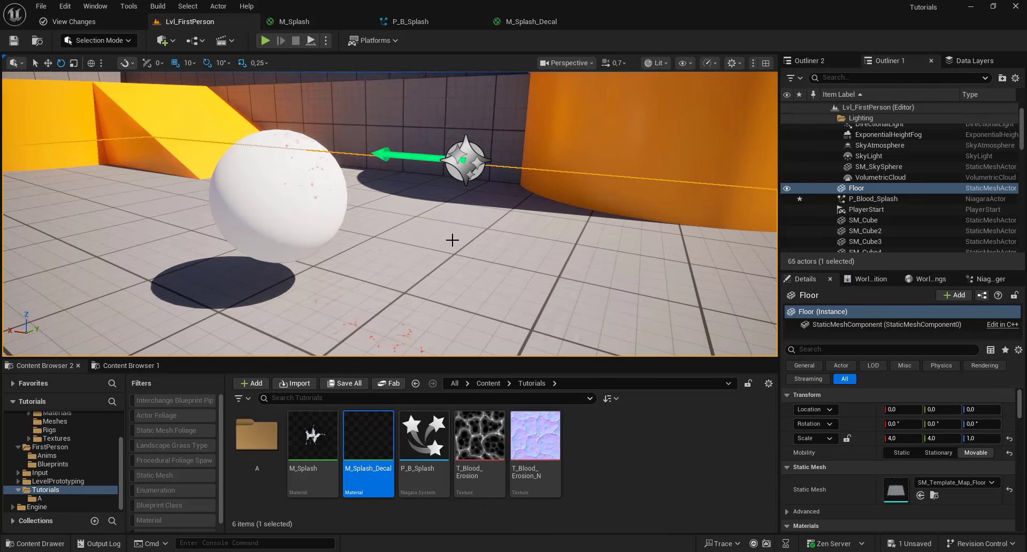
- In the M_Splash_Decal material, set the Add node's B value to 0.1 and apply the material
right_click_drag(453, 240, 453, 253)
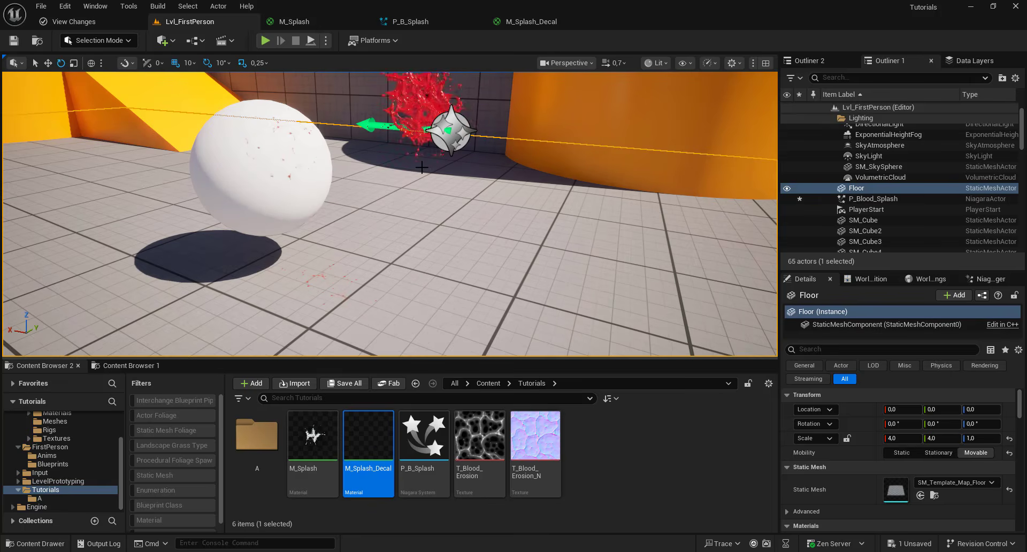
left_click(531, 23)
scroll(546, 167, "up", 2)
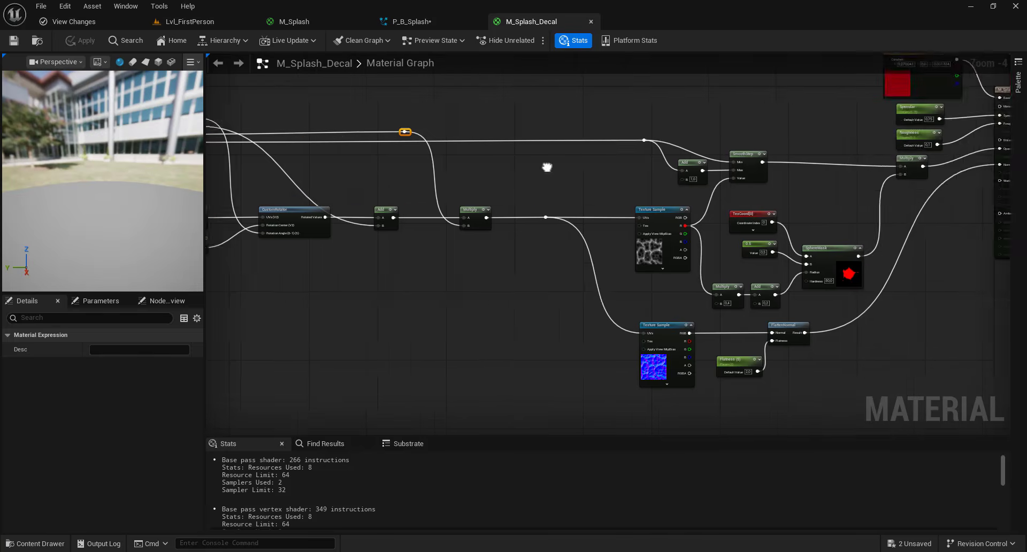
type(",1")
left_click(588, 204)
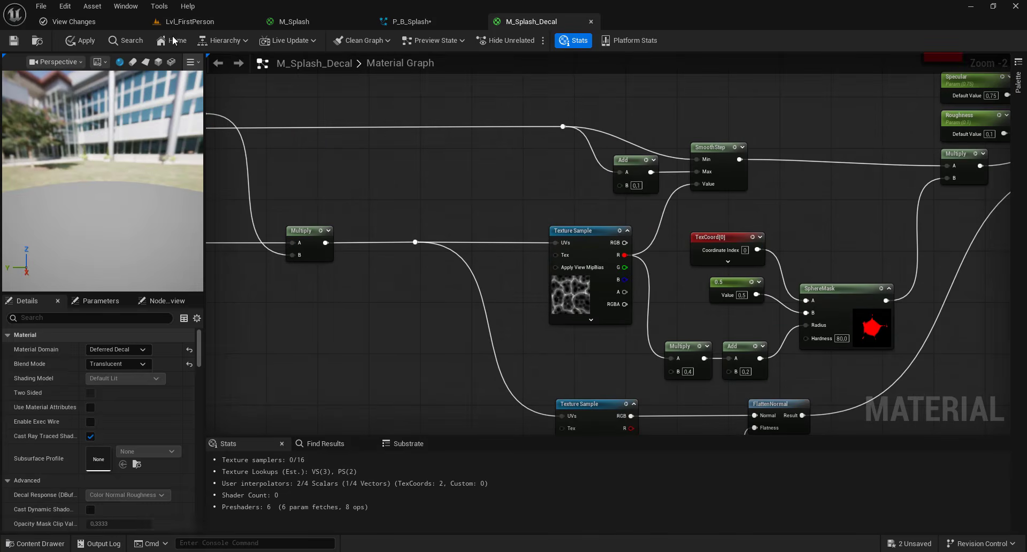
left_click(80, 41)
- Wrap the Scale Alpha curve in an Add Float by copying the Float from Curve and pasting it into the Add Float's A input
left_click(412, 21)
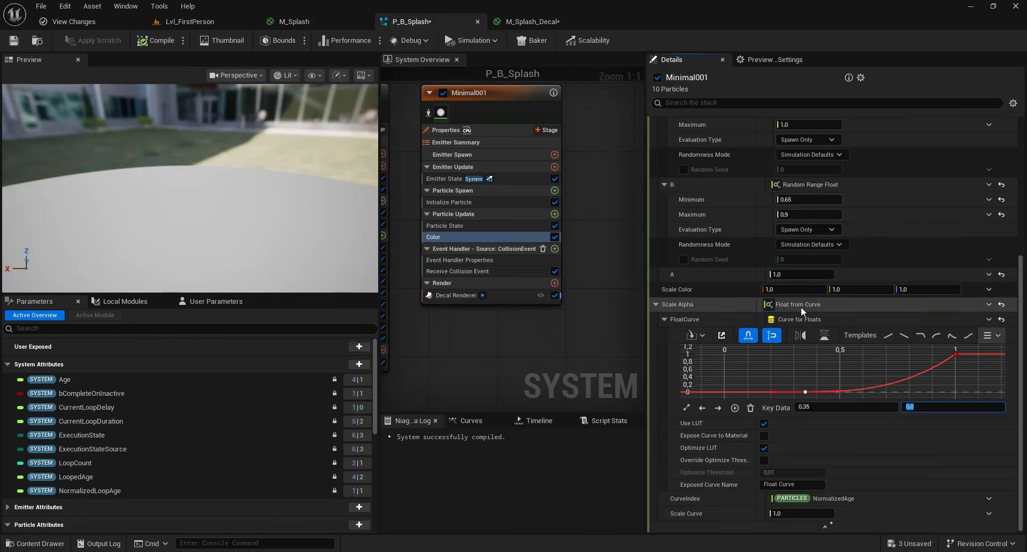
right_click(803, 304)
left_click(856, 392)
left_click(988, 304)
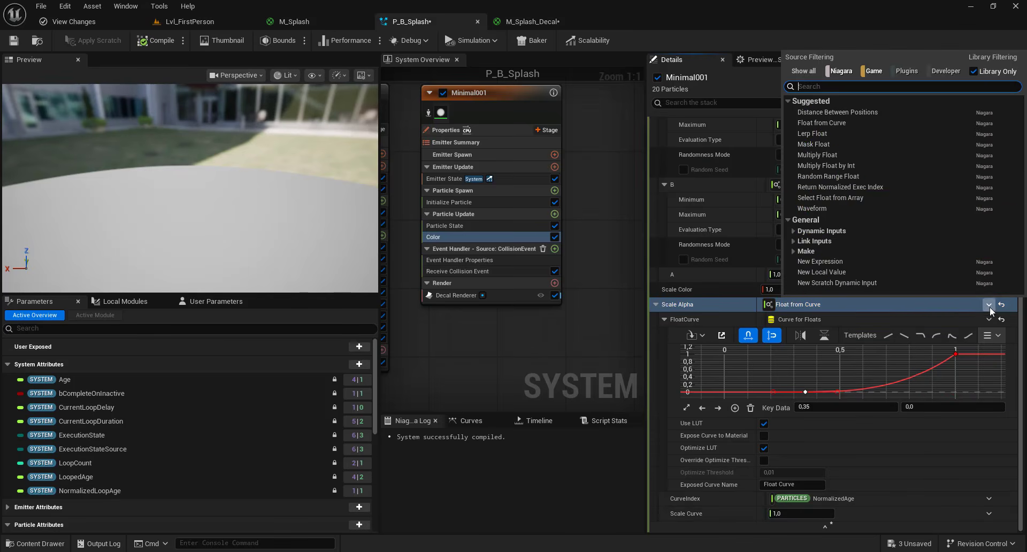
type("add")
left_click(826, 109)
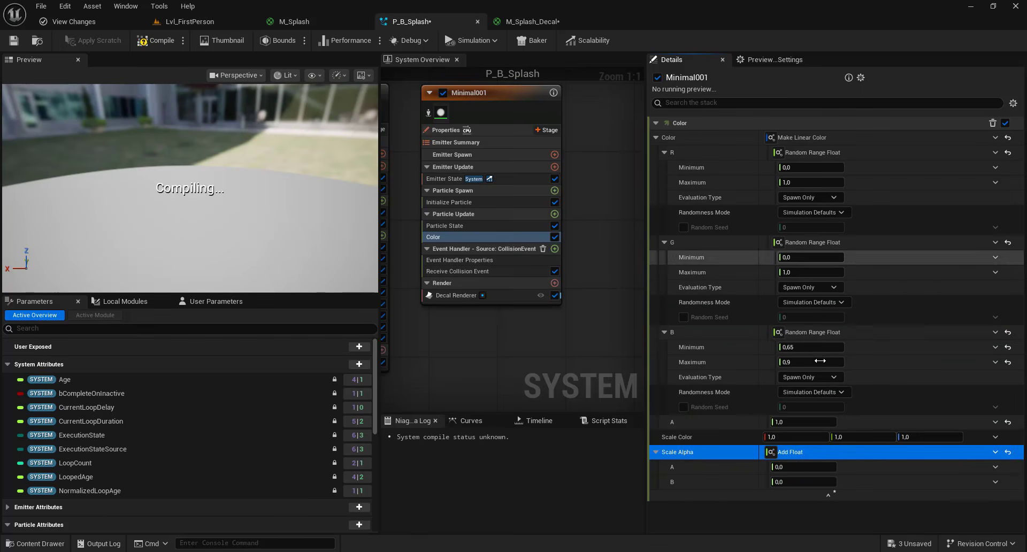
right_click(813, 471)
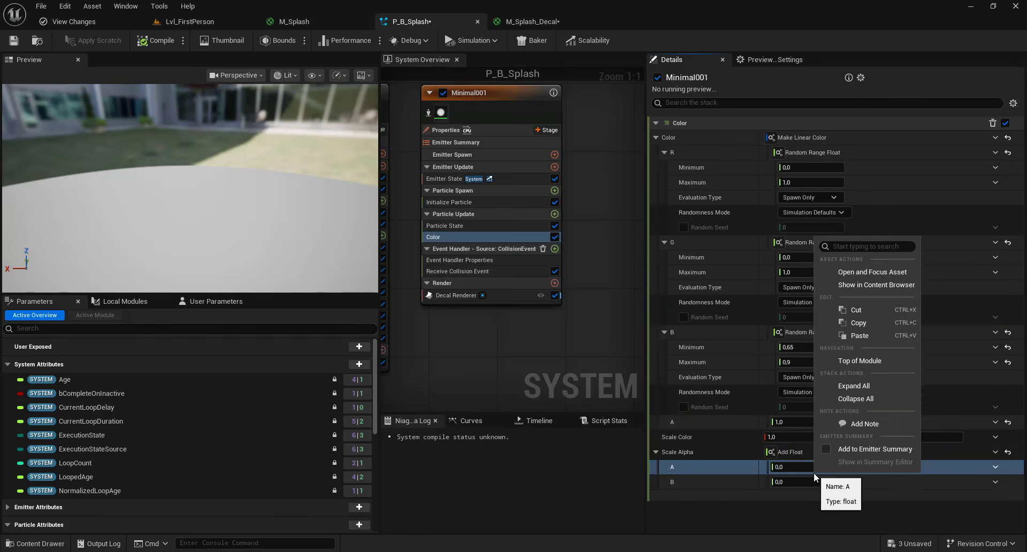
left_click(861, 336)
- Drive the Add Float's B input with a Random Range Float and set its minimum to 0.05
scroll(910, 460, "down", 3)
scroll(909, 482, "down", 1)
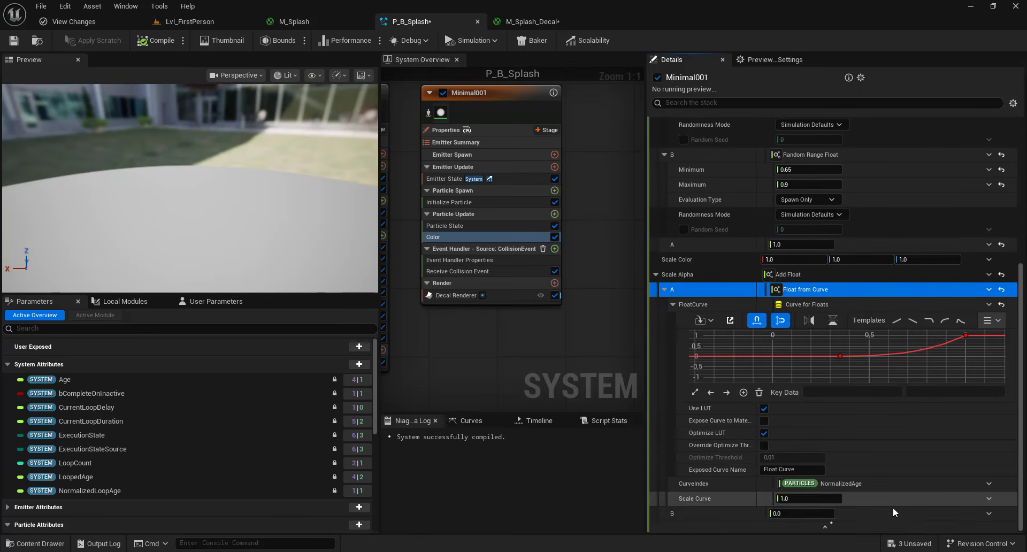
left_click(989, 513)
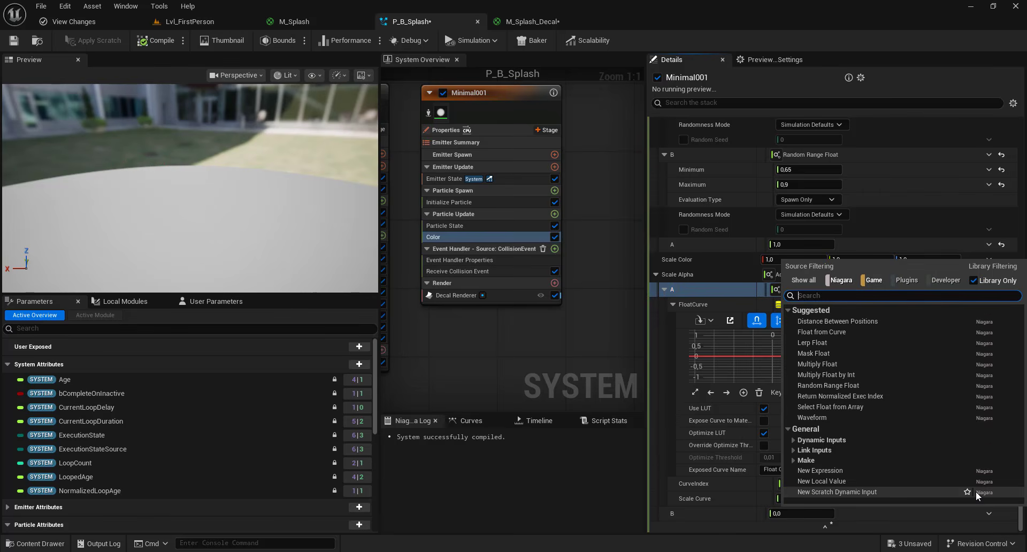
type("rand")
left_click(838, 324)
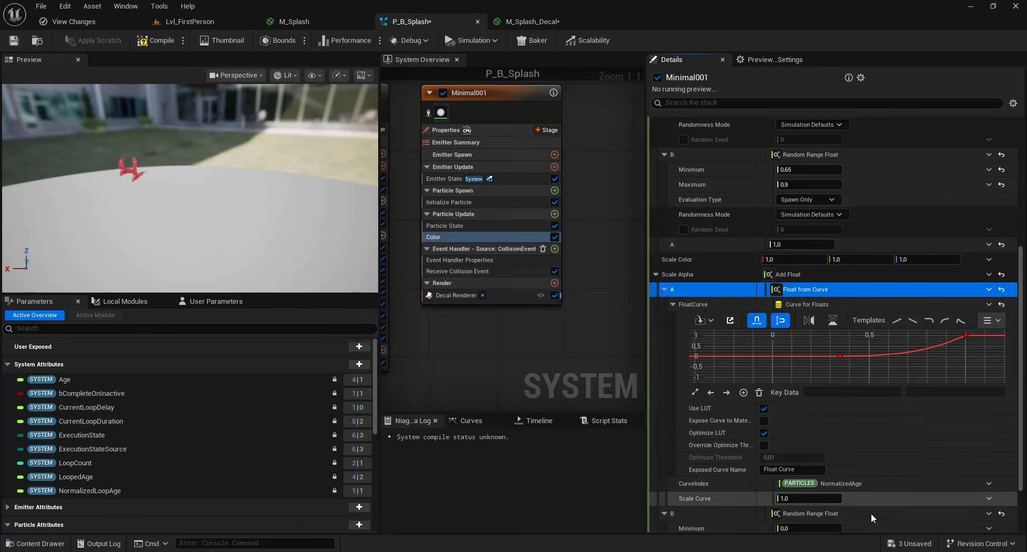
scroll(870, 512, "down", 2)
left_click(813, 460)
type("0.05")
key("Return")
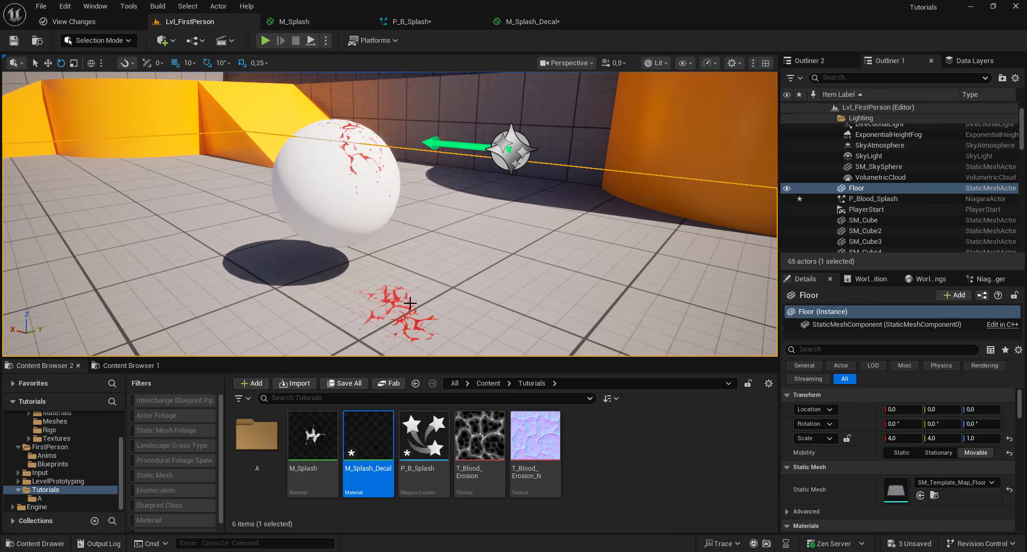
- Set the Color module's B channel range to minimum 0.4 and maximum 0.6
right_click_drag(410, 303, 478, 300)
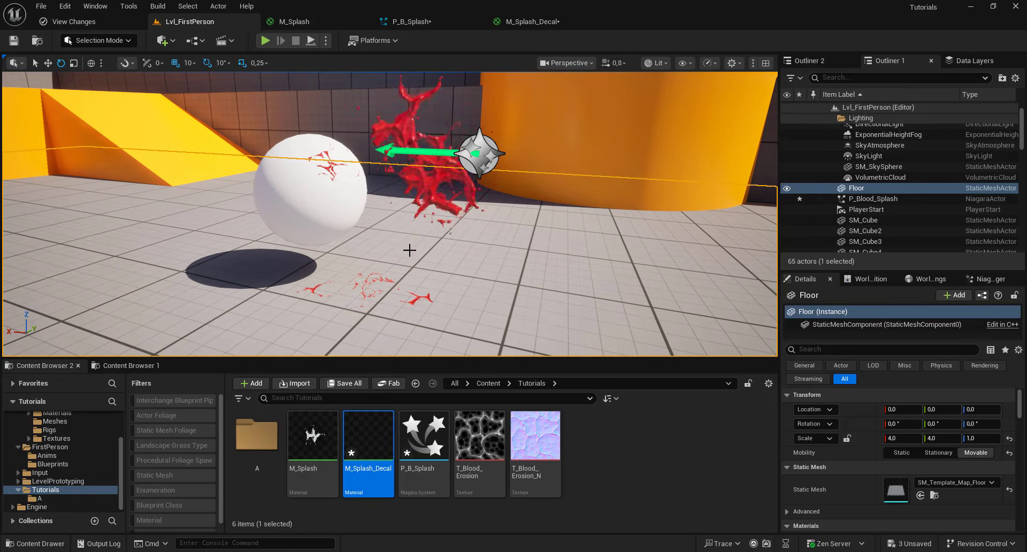
left_click(412, 22)
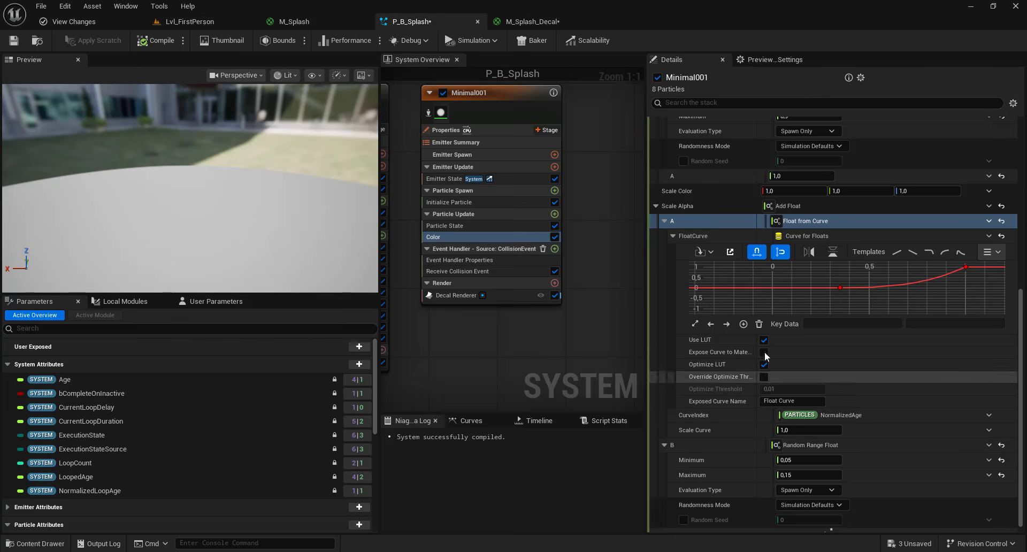
scroll(818, 225, "up", 3)
left_click(807, 203)
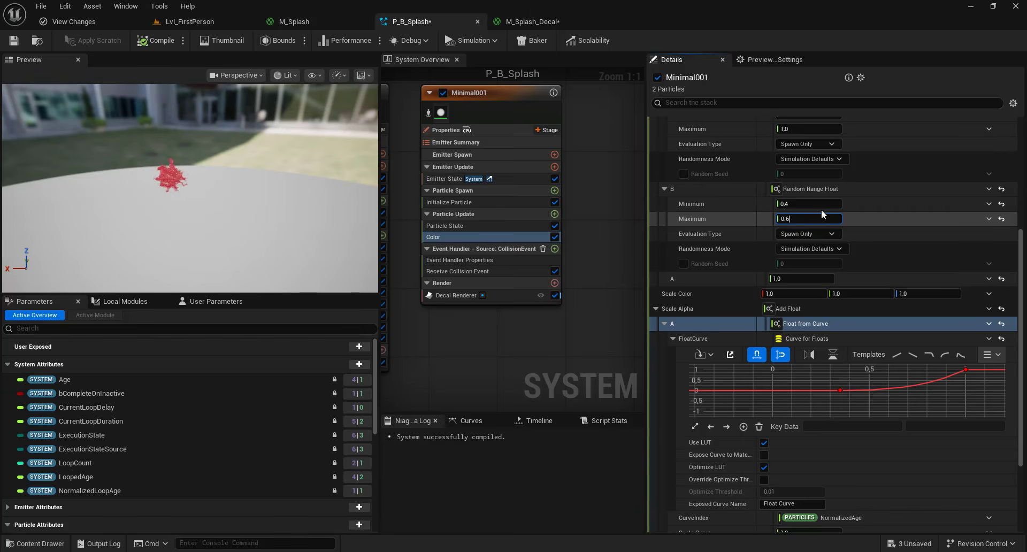
- Preview the blood splash decals in the level viewport
left_click(201, 21)
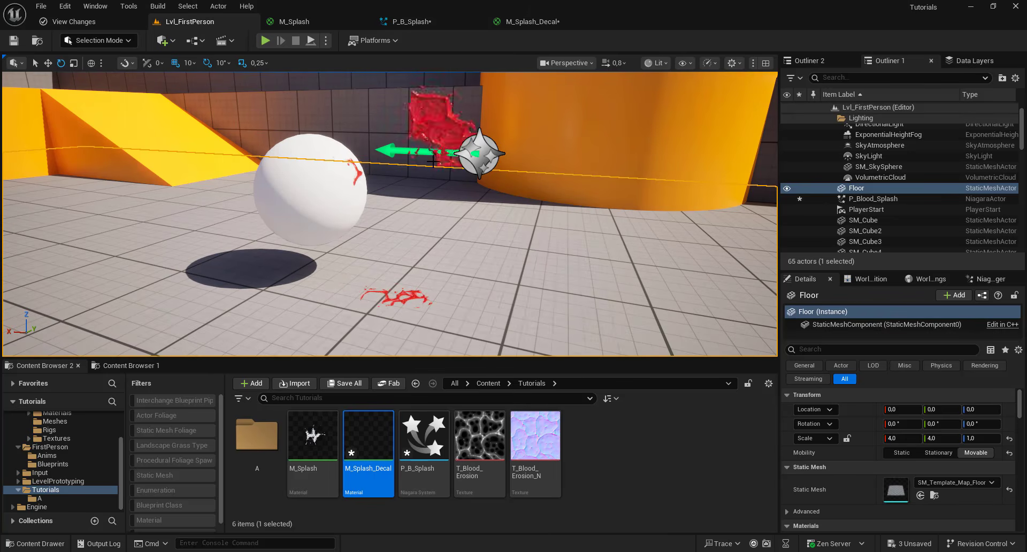
right_click_drag(471, 188, 514, 189)
left_click(412, 21)
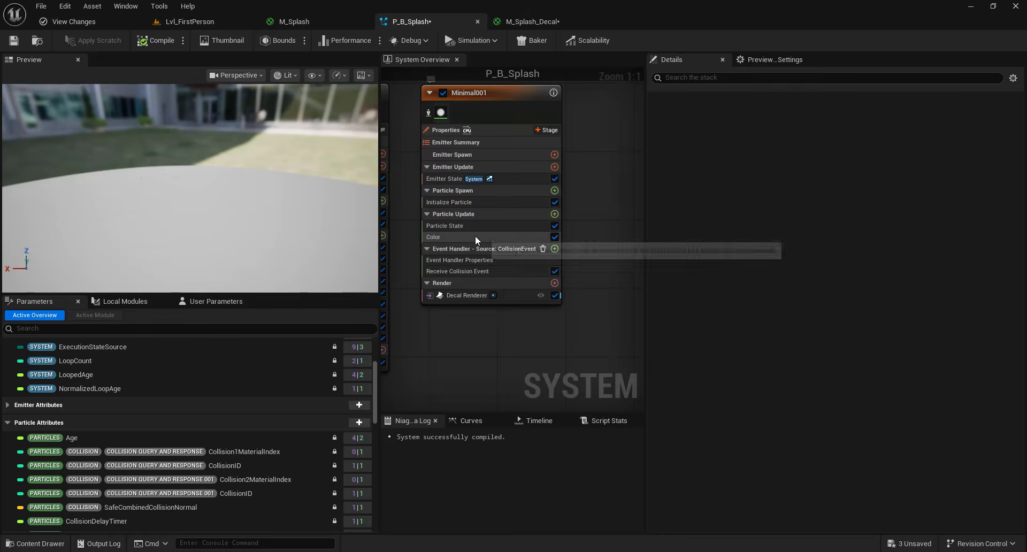
- Set the Scale Alpha B random range to minimum 0.1 and maximum 0.2
left_click(475, 235)
scroll(889, 403, "down", 5)
scroll(841, 454, "down", 5)
left_click(808, 454)
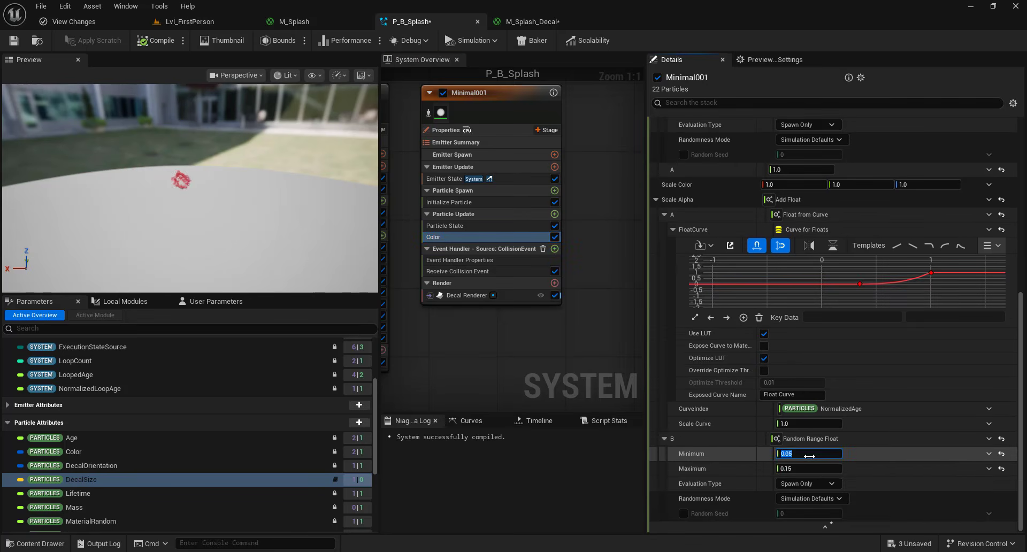
type("0,1")
left_click(796, 469)
type("0,2")
key("Return")
- Set the Color module's B channel range to minimum 0.5 and maximum 0.7
left_click(177, 22)
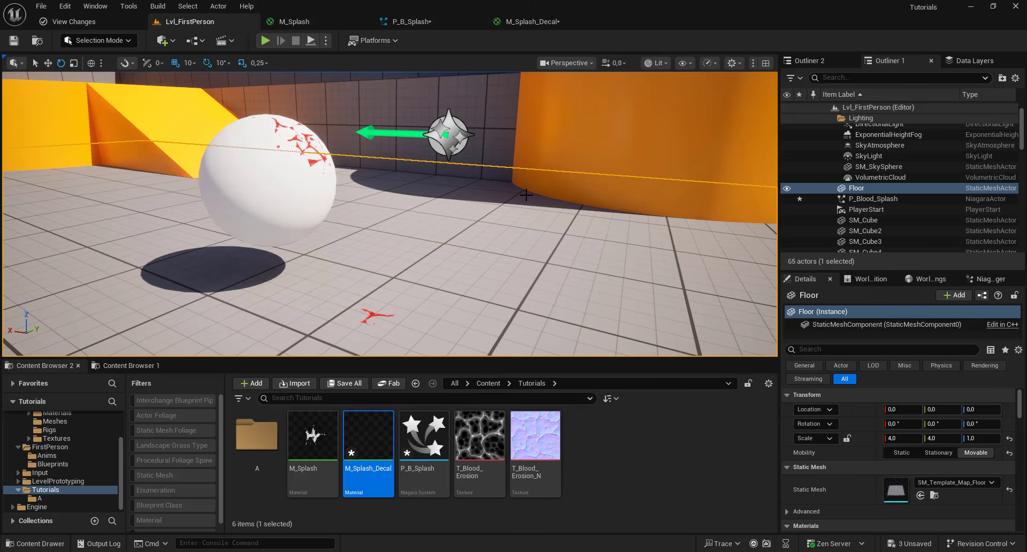
left_click(428, 23)
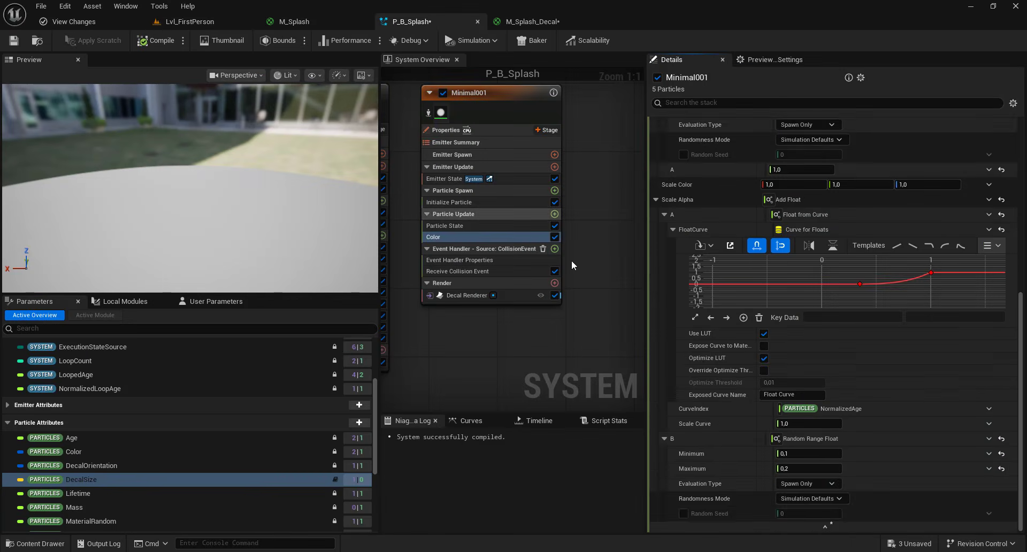
scroll(808, 203, "up", 4)
left_click(792, 264)
type("0.7")
left_click(795, 249)
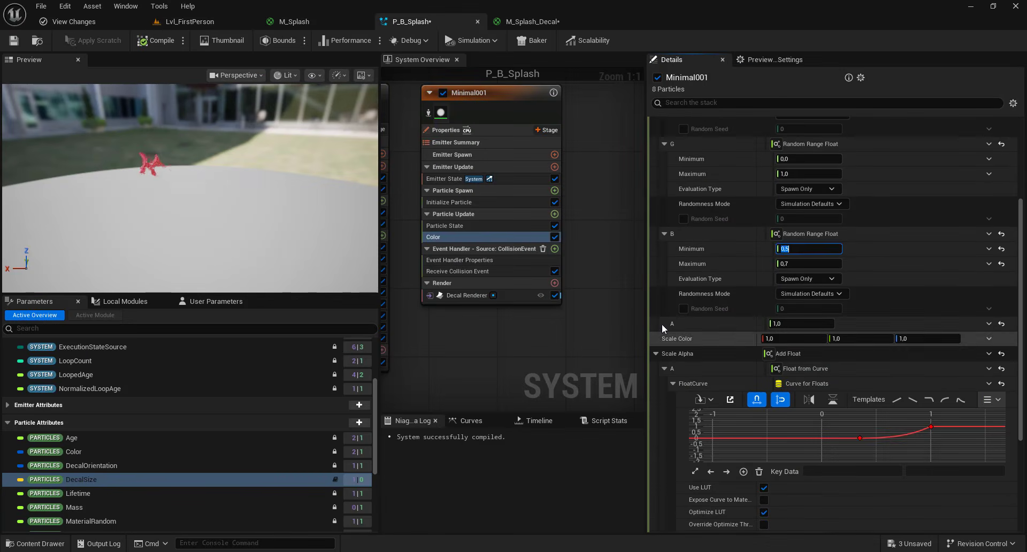
type("0.5")
left_click(637, 348)
- Set the Scale Alpha B random range to minimum 0.2 and maximum 0.3, and preview the level
scroll(631, 380, "down", 5)
scroll(866, 420, "down", 5)
scroll(894, 387, "down", 4)
scroll(866, 444, "down", 2)
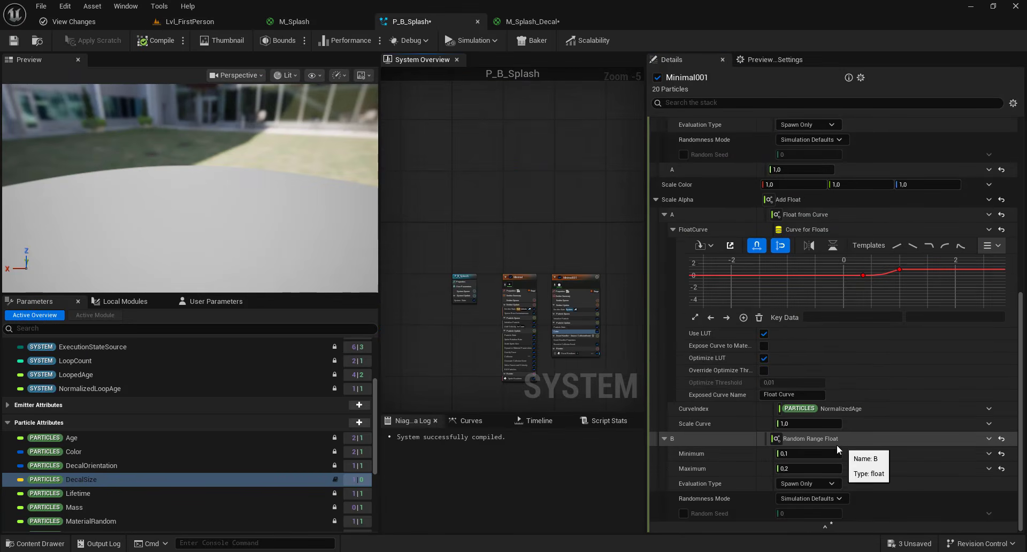
left_click(816, 454)
type("0.2")
left_click(811, 468)
type("0.")
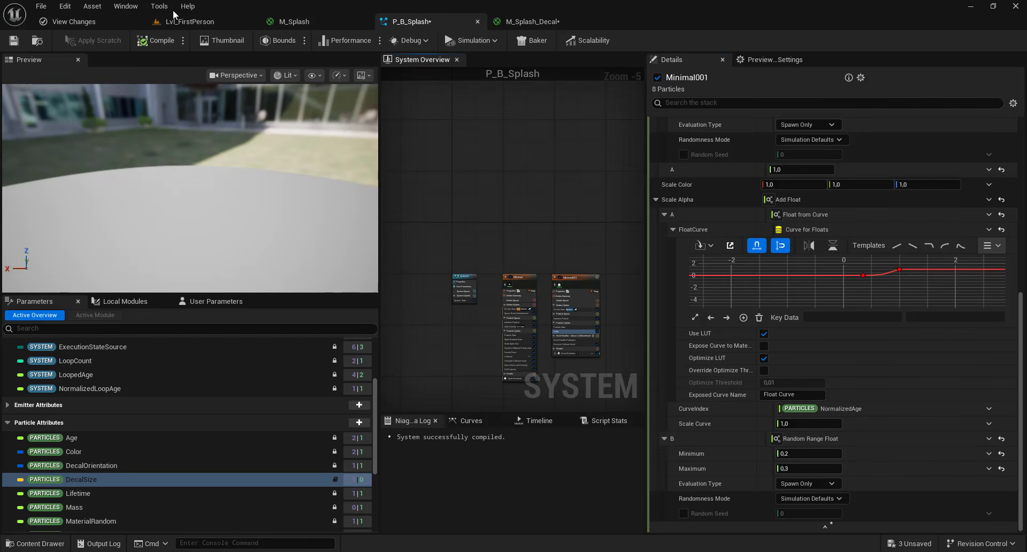
left_click(188, 21)
key("F11")
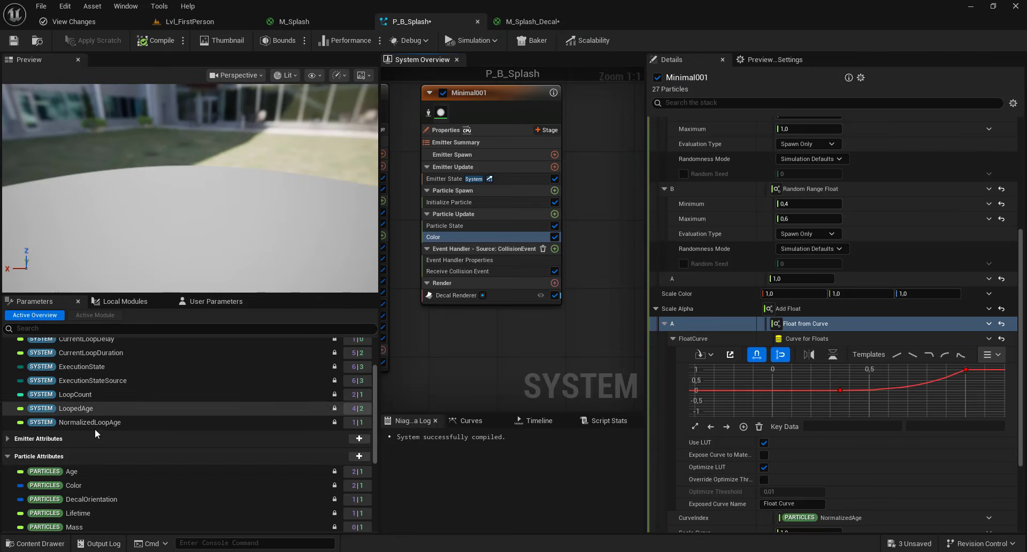
- Add the DecalSize particle attribute as a Set module in Particle Update
left_click(359, 456)
type("decal")
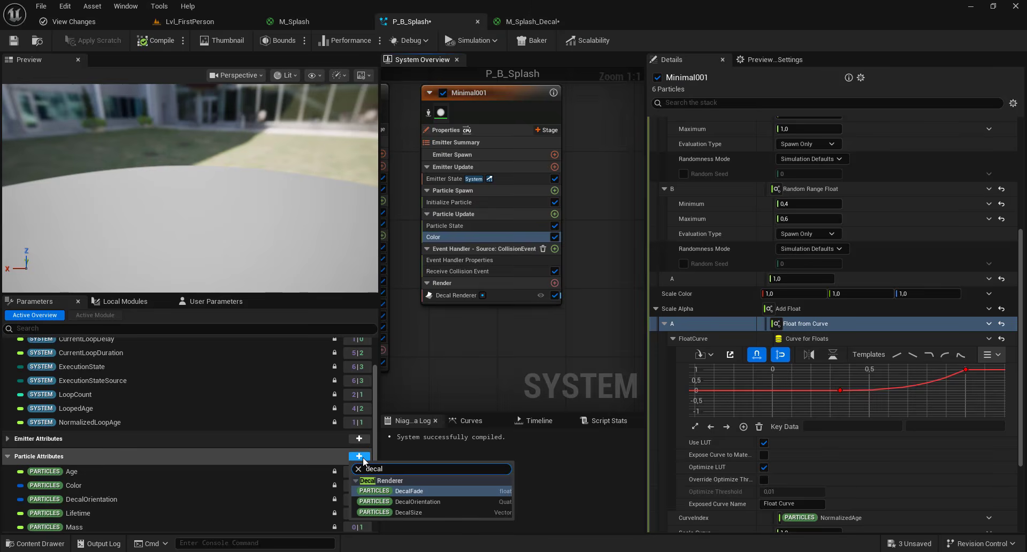
left_click(419, 509)
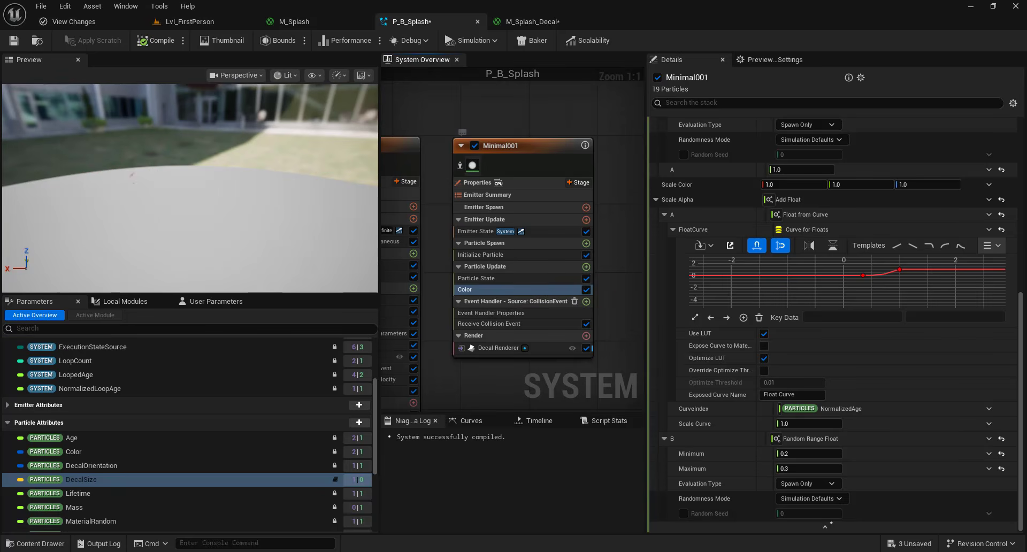
left_click_drag(83, 481, 490, 294)
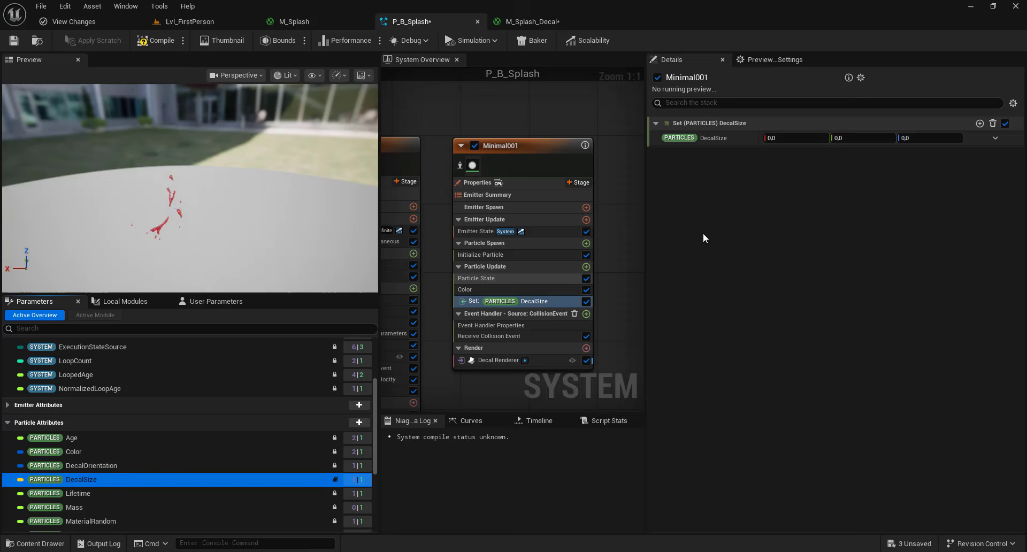
- Drive DecalSize with a Vector from Float whose Value uses a Random Range Float
left_click(996, 138)
type("float")
left_click(802, 220)
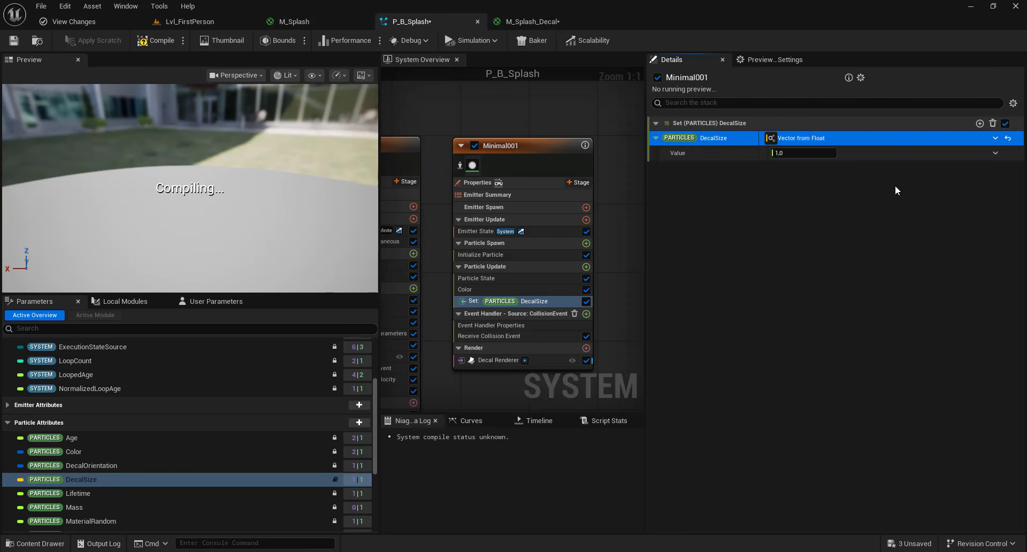
type("rand")
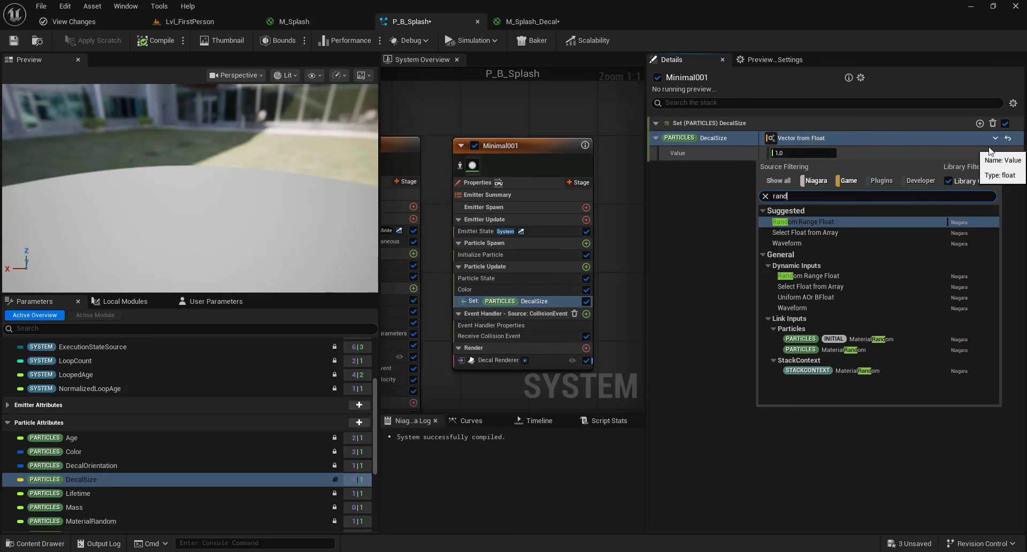
left_click(788, 220)
- Set the DecalSize random range to minimum 75 and maximum 125
left_click(797, 168)
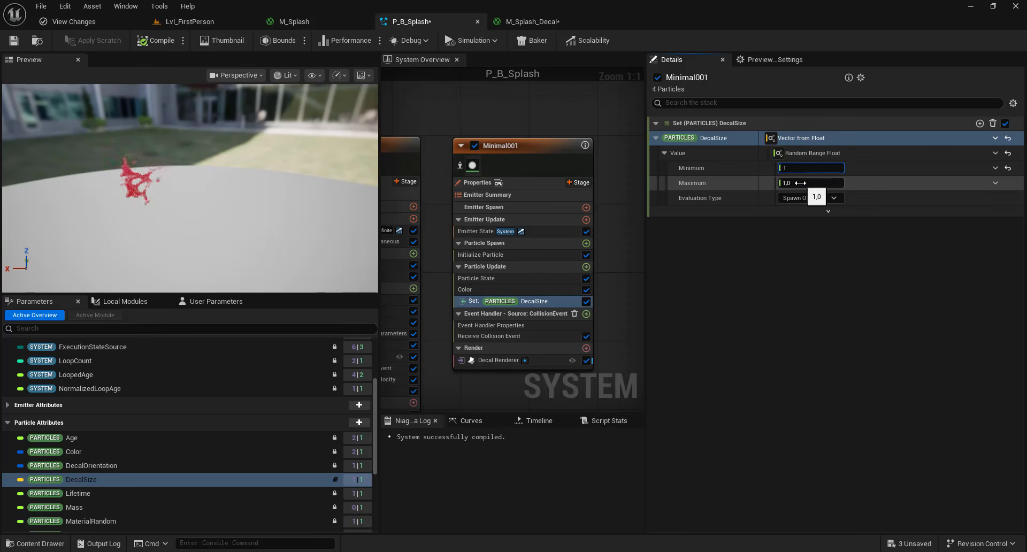
type("300")
left_click(788, 293)
left_click(798, 168)
type("75")
left_click(804, 183)
type("15")
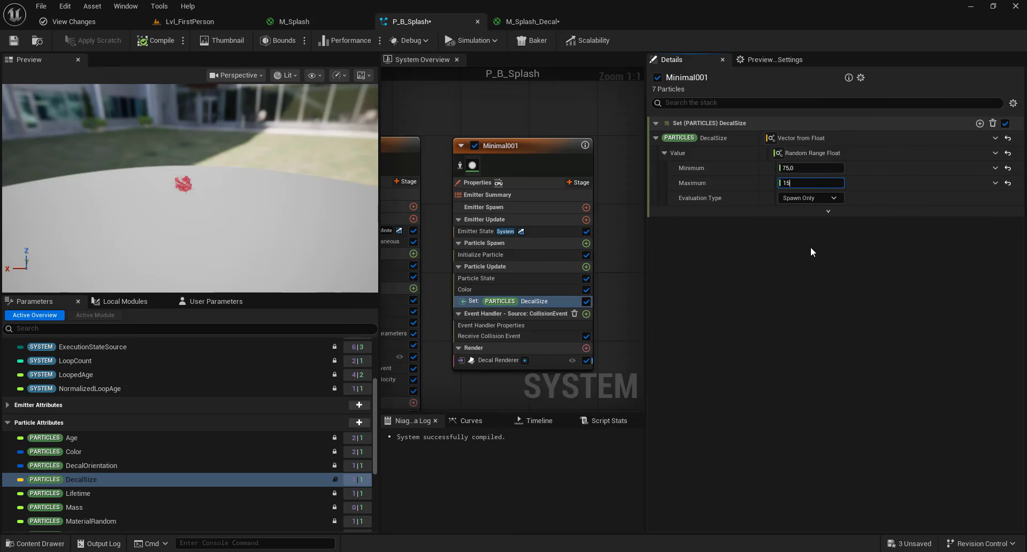
- Preview the resized blood decals in the level viewport
left_click(180, 23)
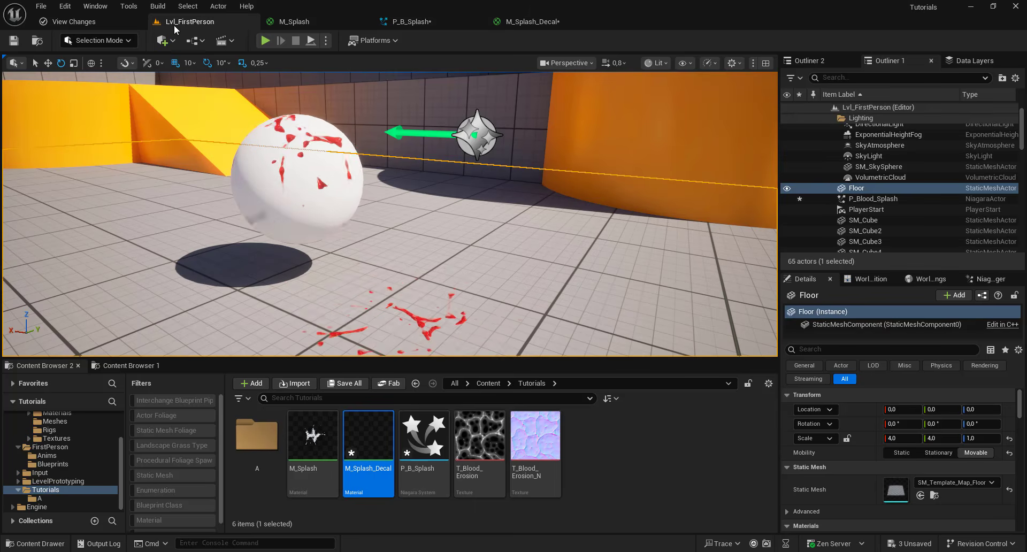
scroll(435, 207, "down", 2)
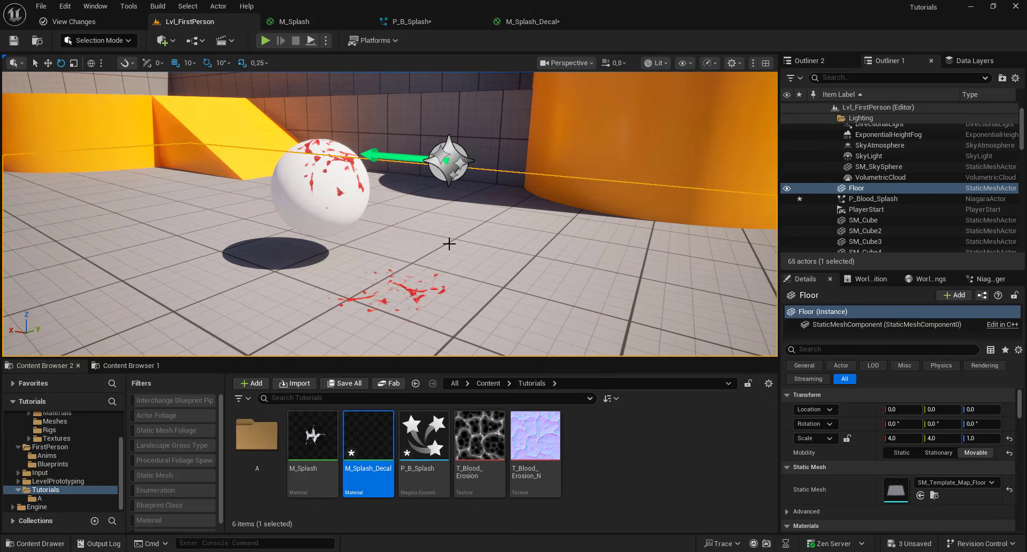
left_click(412, 21)
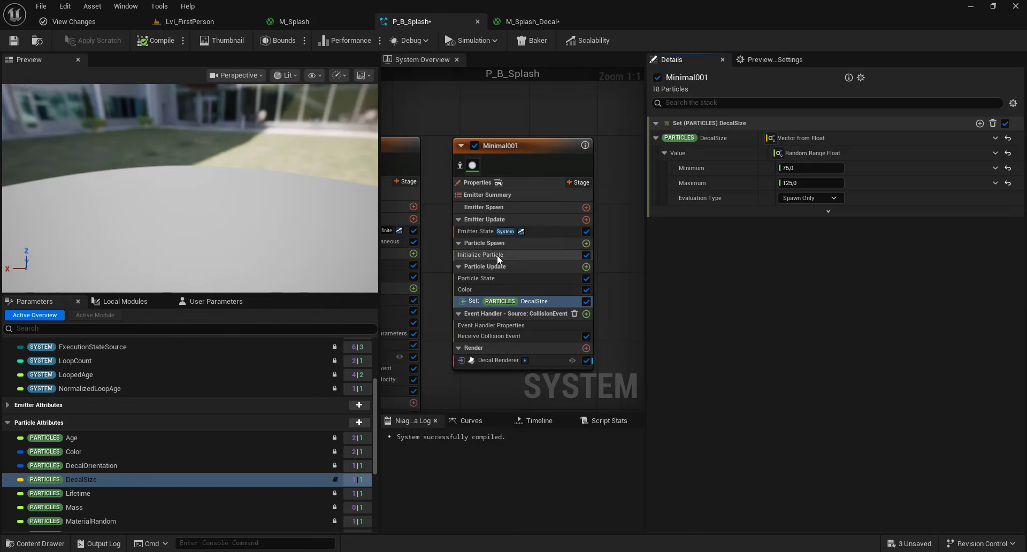
- Open the Initialize Particle module and review its lifetime settings
left_click(497, 255)
left_click(782, 167)
left_click(789, 192)
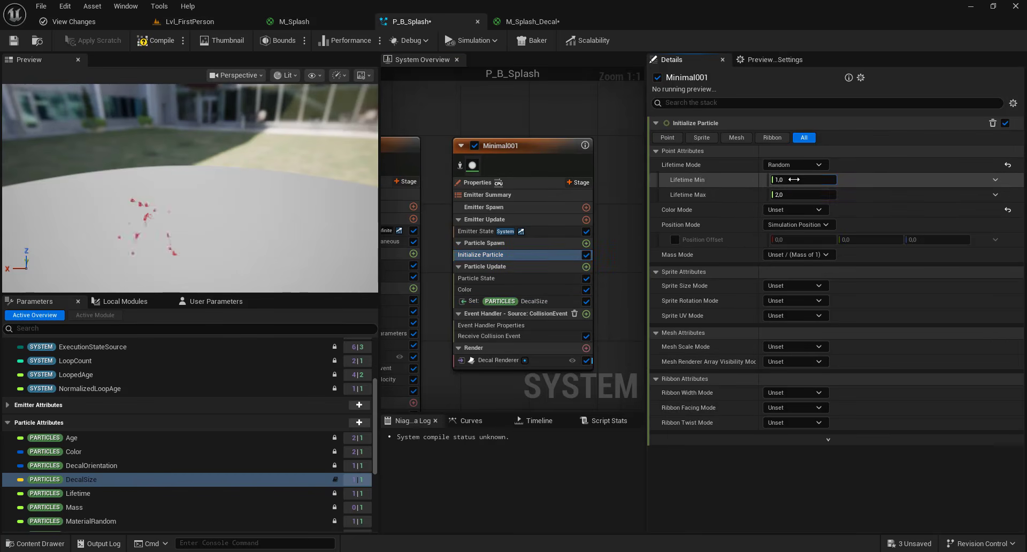
left_click(190, 21)
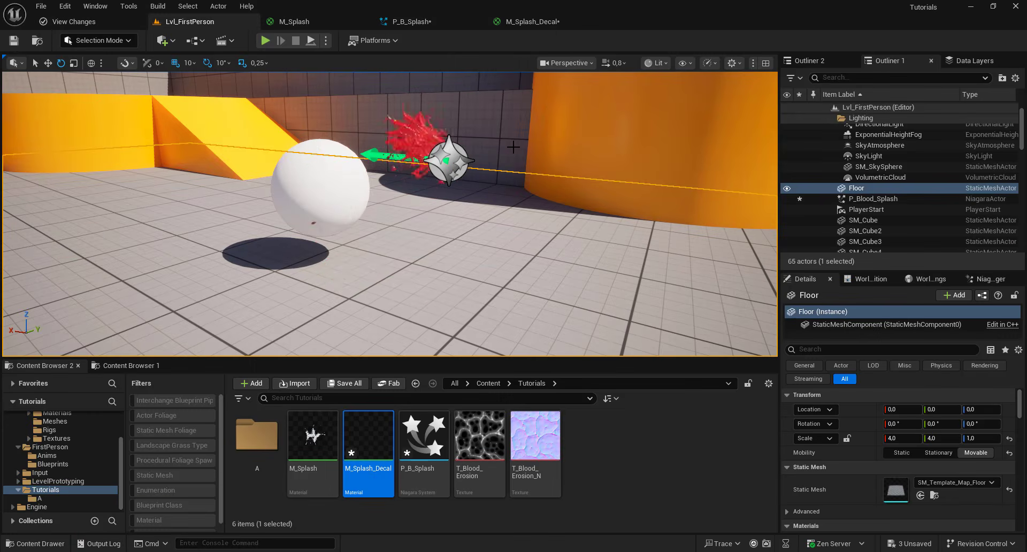